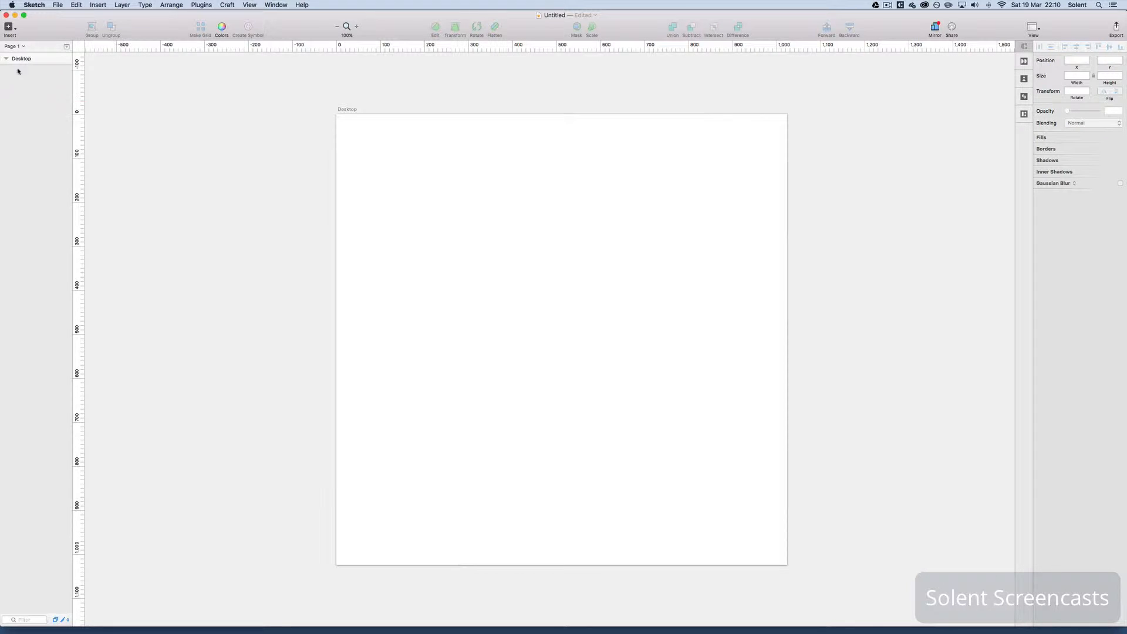
- Draw a star about 252 px wide in the artboard's upper-left area, position it at about X 106, and fill it dark red A42525
click(9, 27)
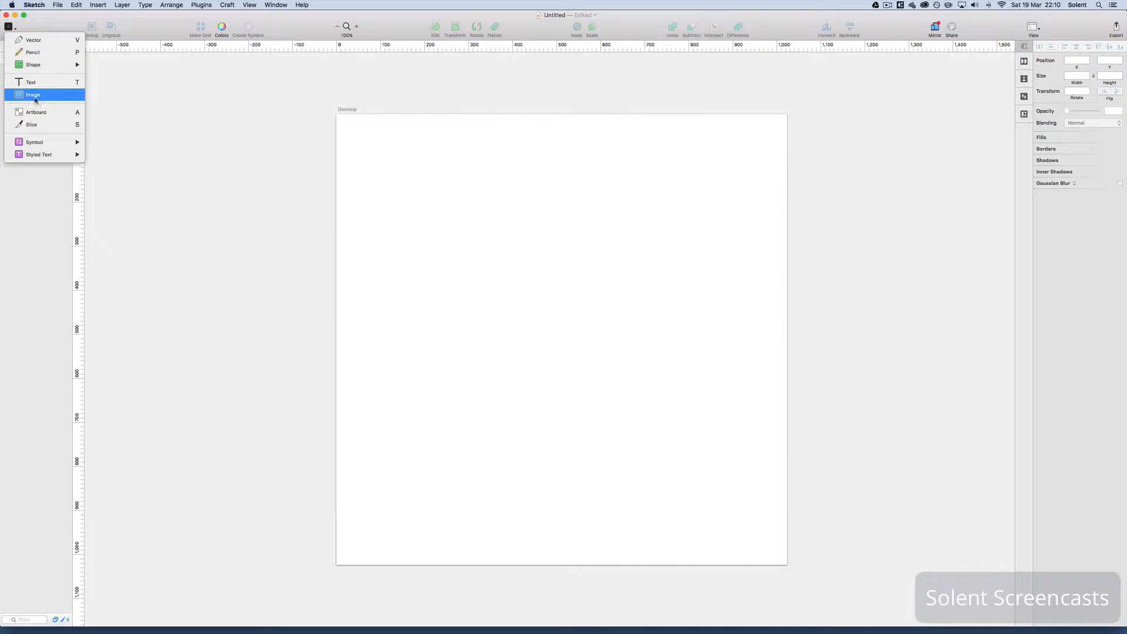
mouse_move(36, 66)
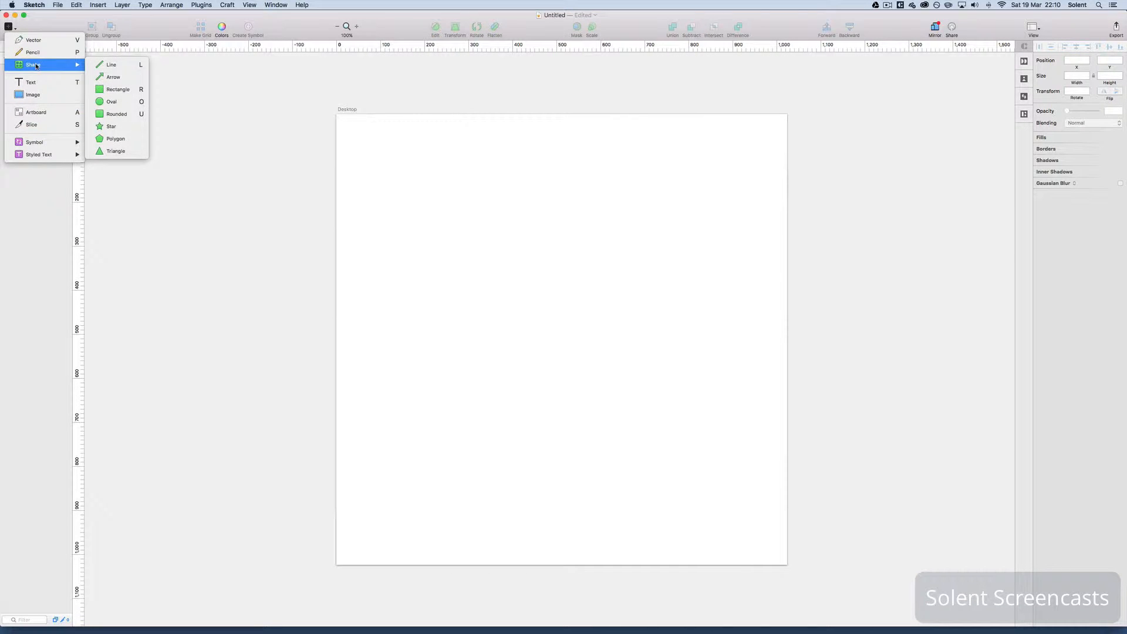
click(118, 127)
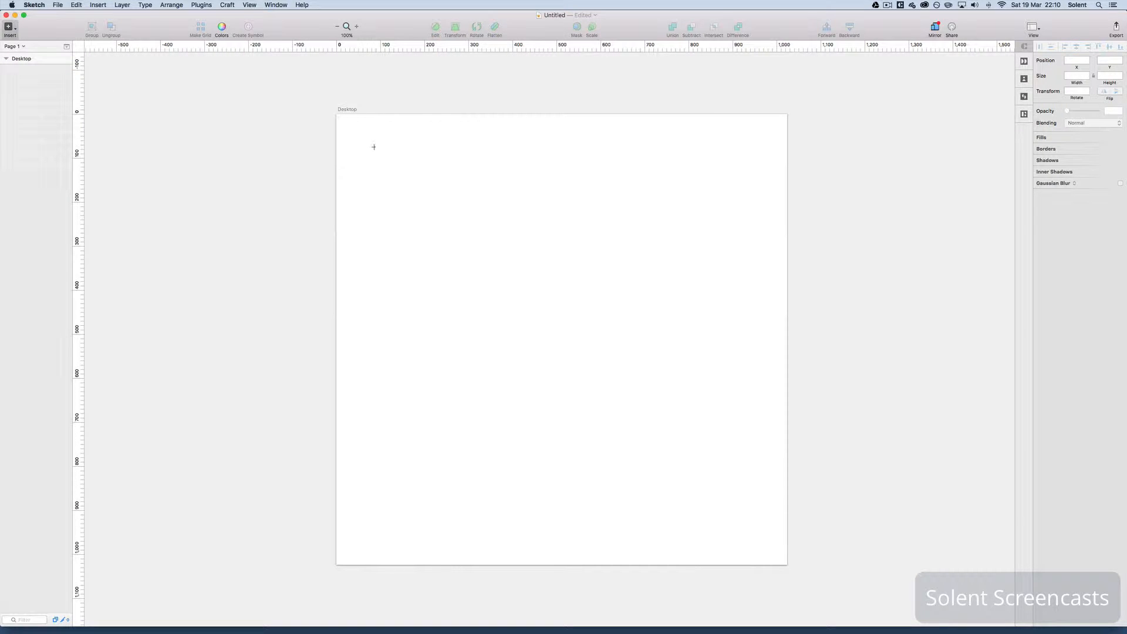
drag(373, 147, 485, 267)
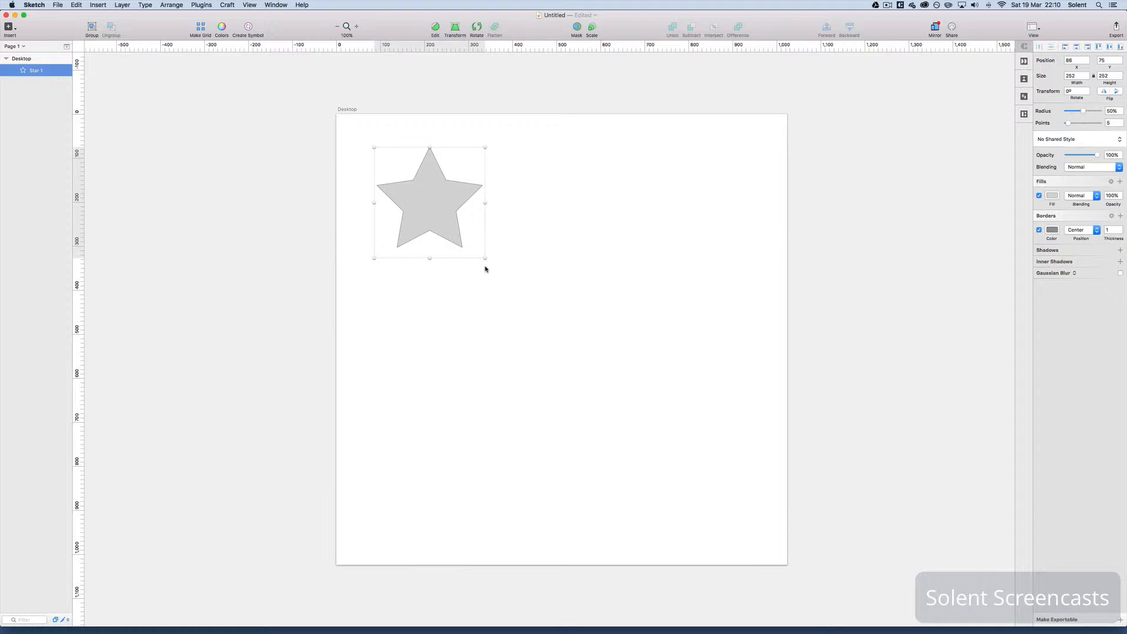
drag(442, 211, 451, 210)
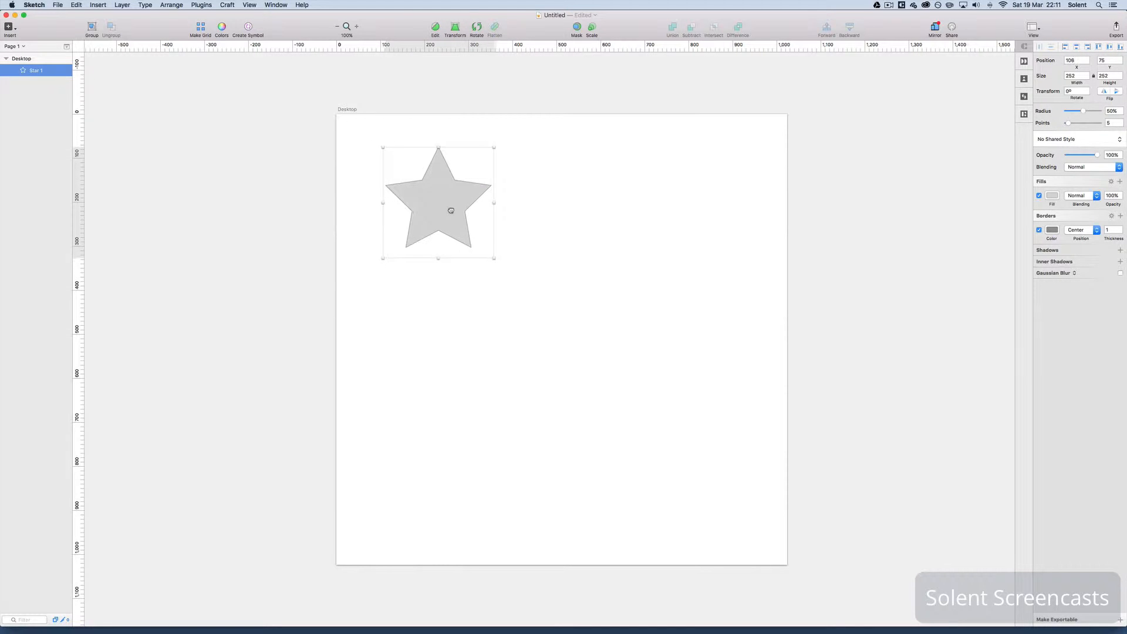
click(1052, 196)
click(1104, 247)
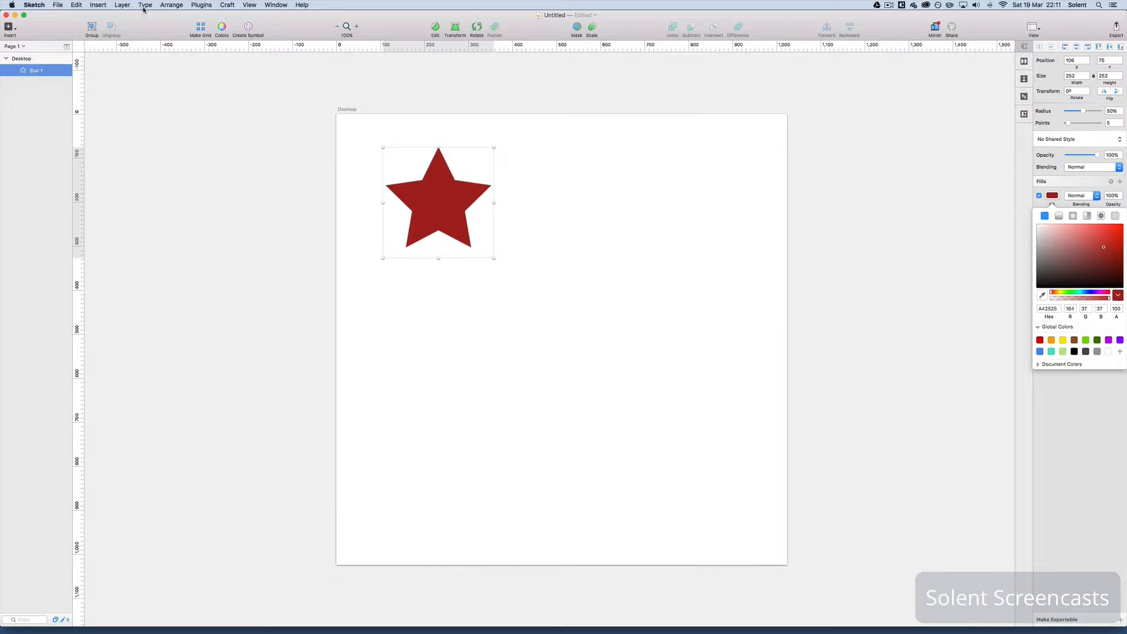
- Convert the red star into a symbol and check the layer contained in its group
click(251, 29)
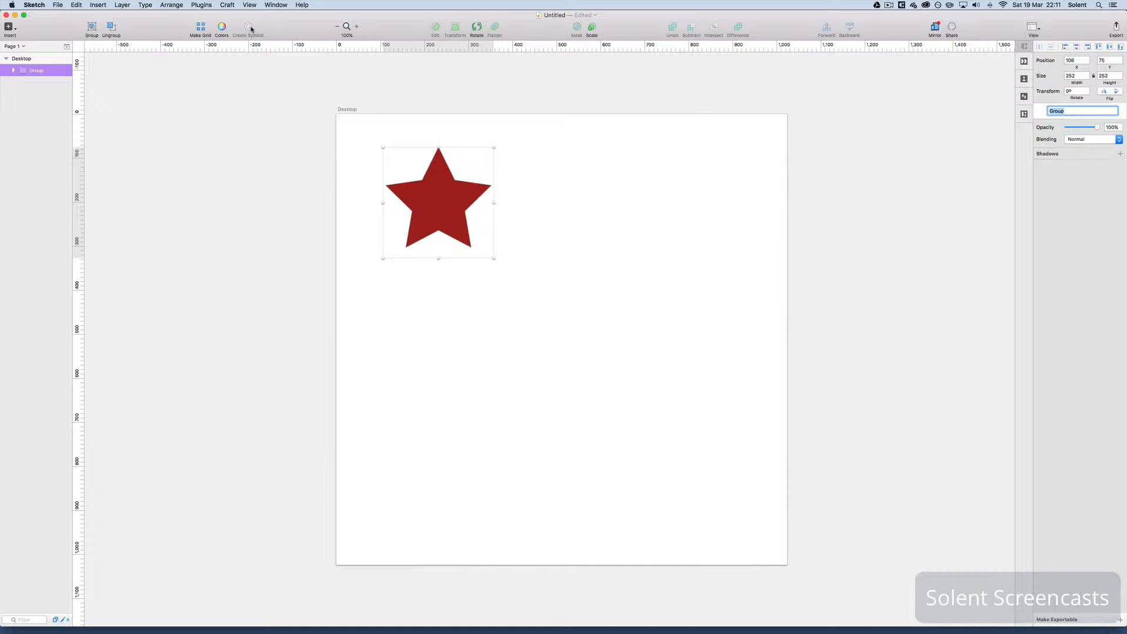
key(super+z)
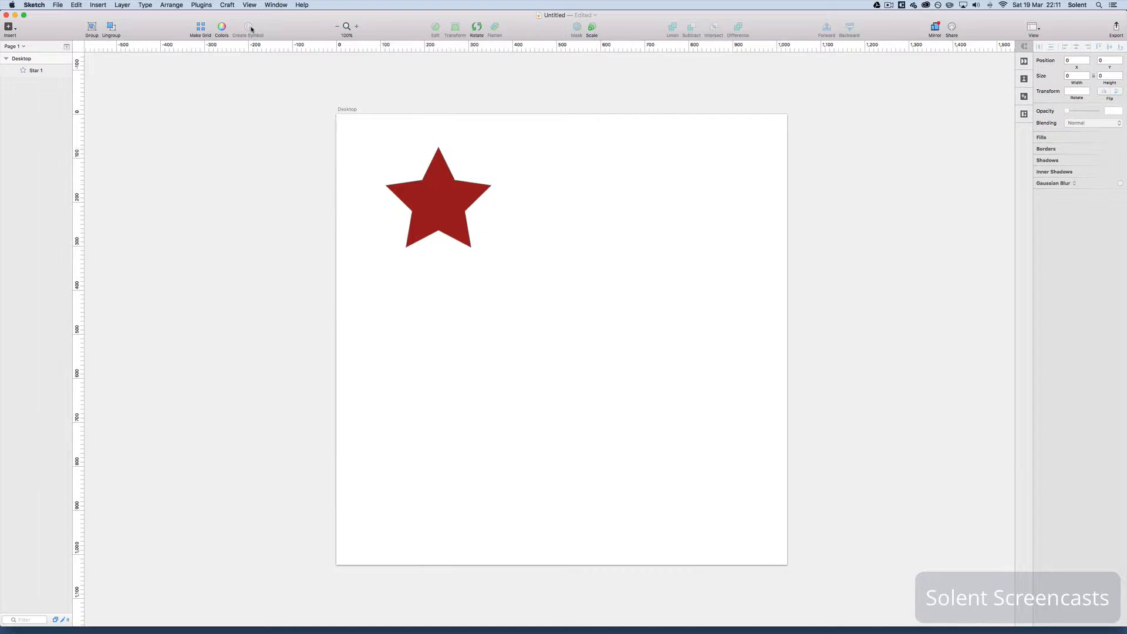
click(35, 69)
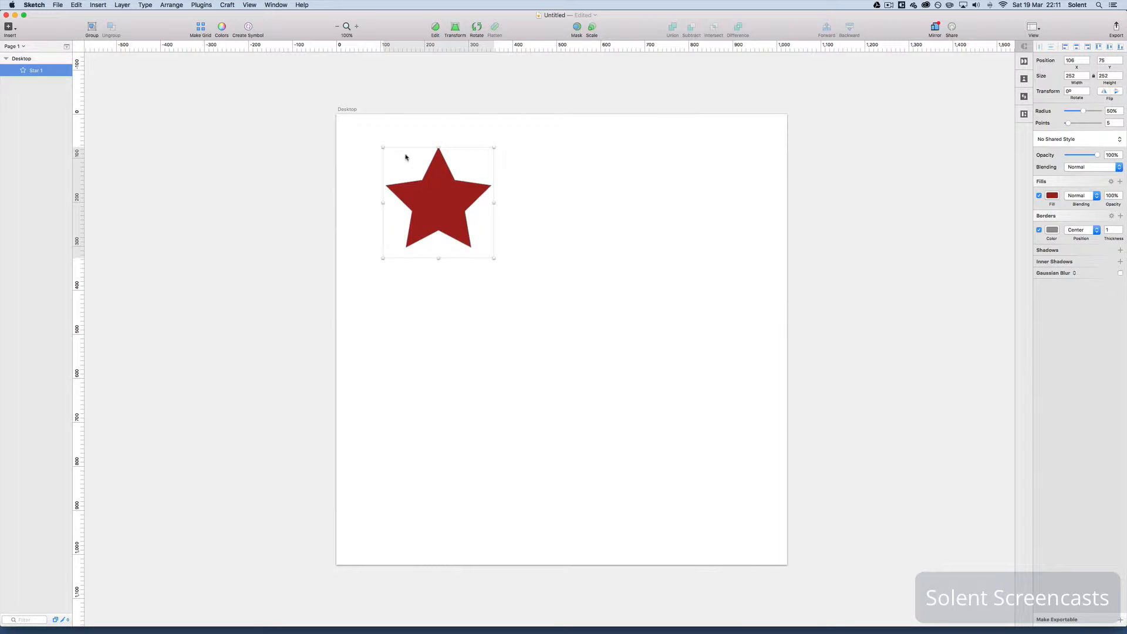
click(248, 31)
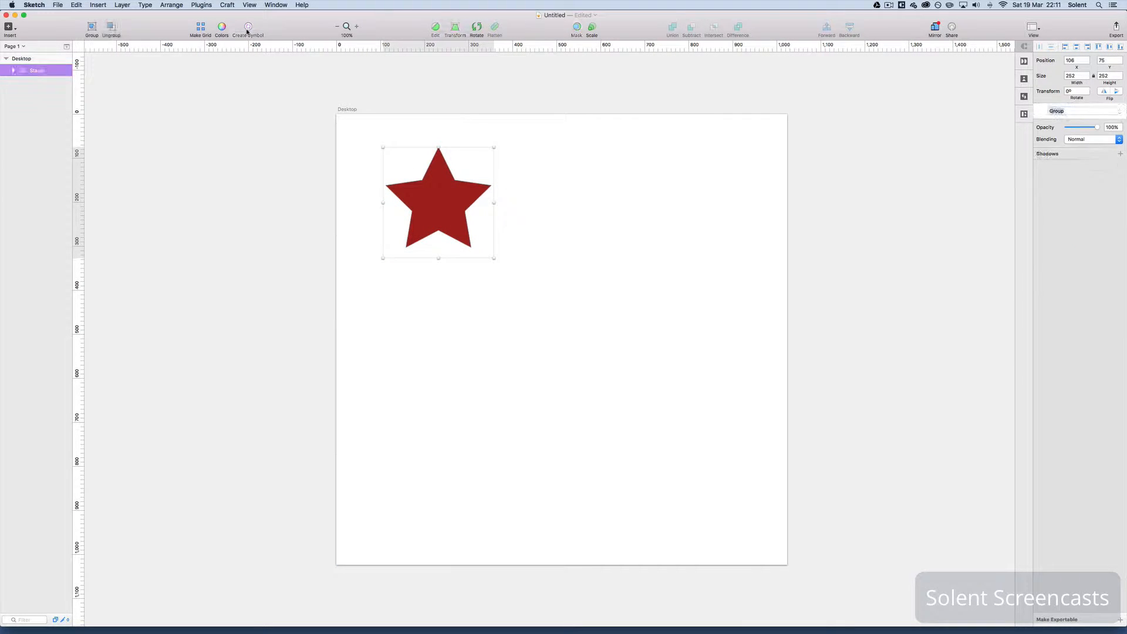
right_click(14, 71)
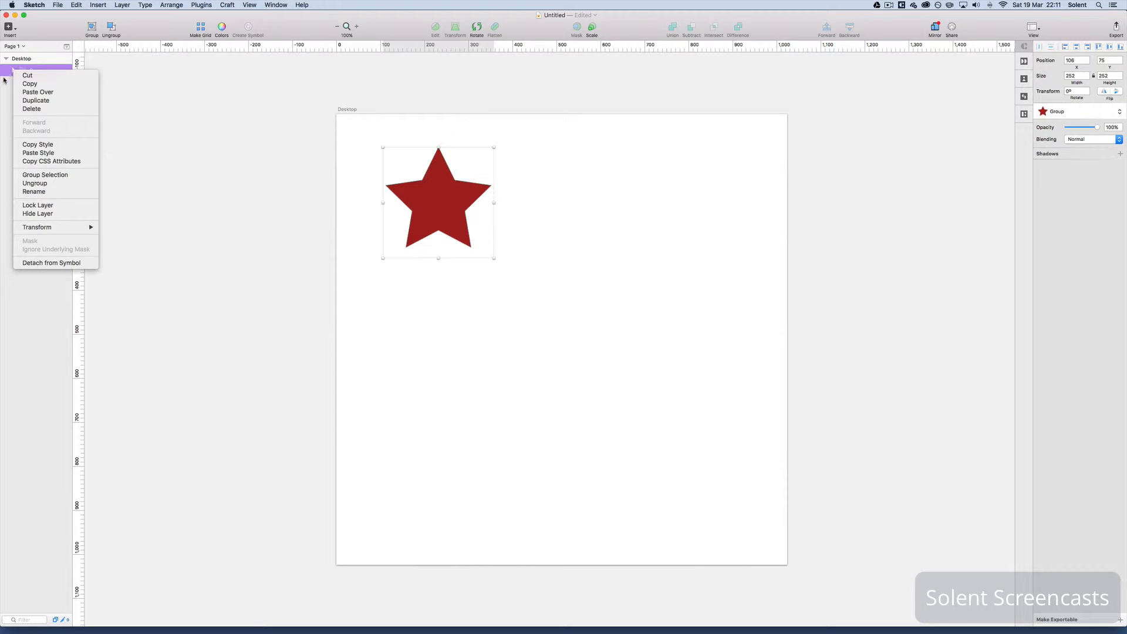
click(4, 79)
click(14, 71)
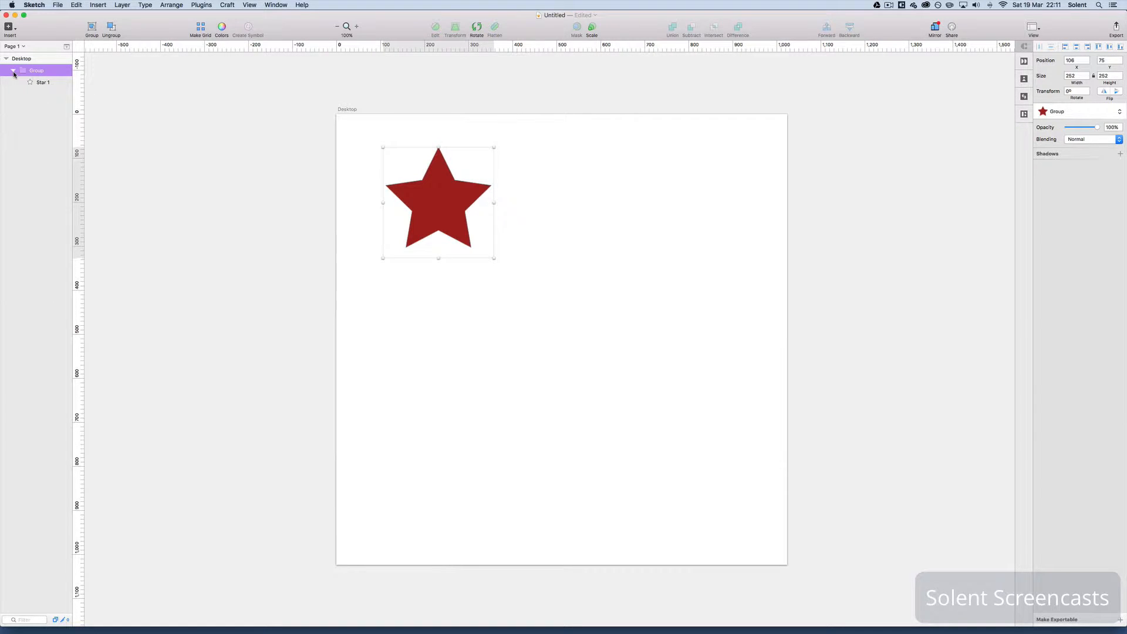
click(14, 72)
click(573, 238)
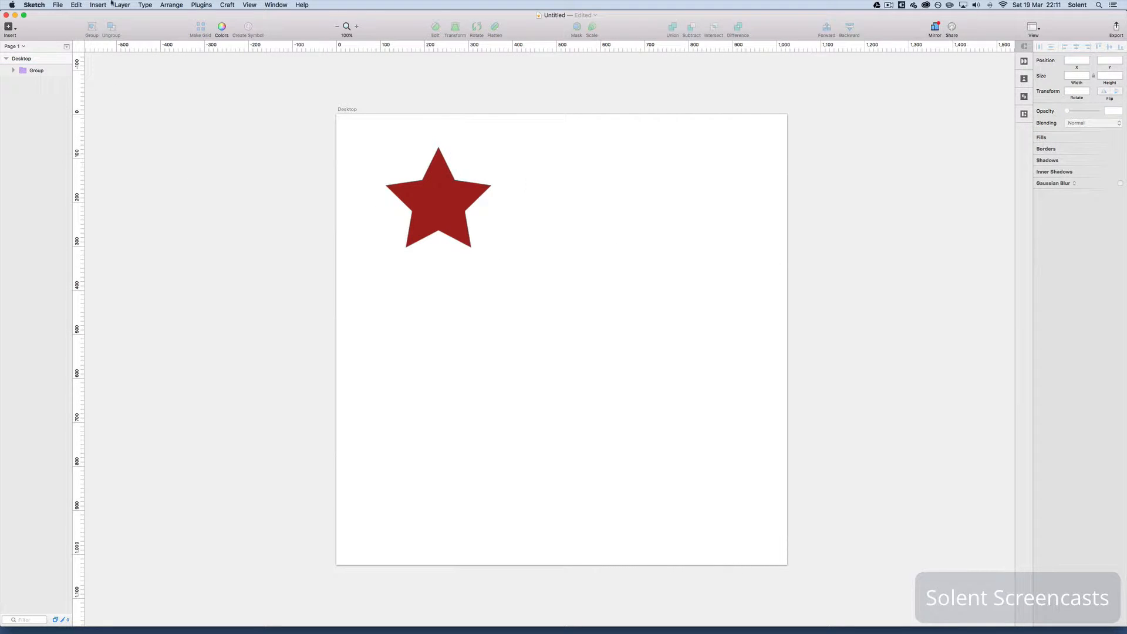
- Draw a triangle about 203 px wide and tall beside the star, placed at about X 482, Y 89
click(58, 5)
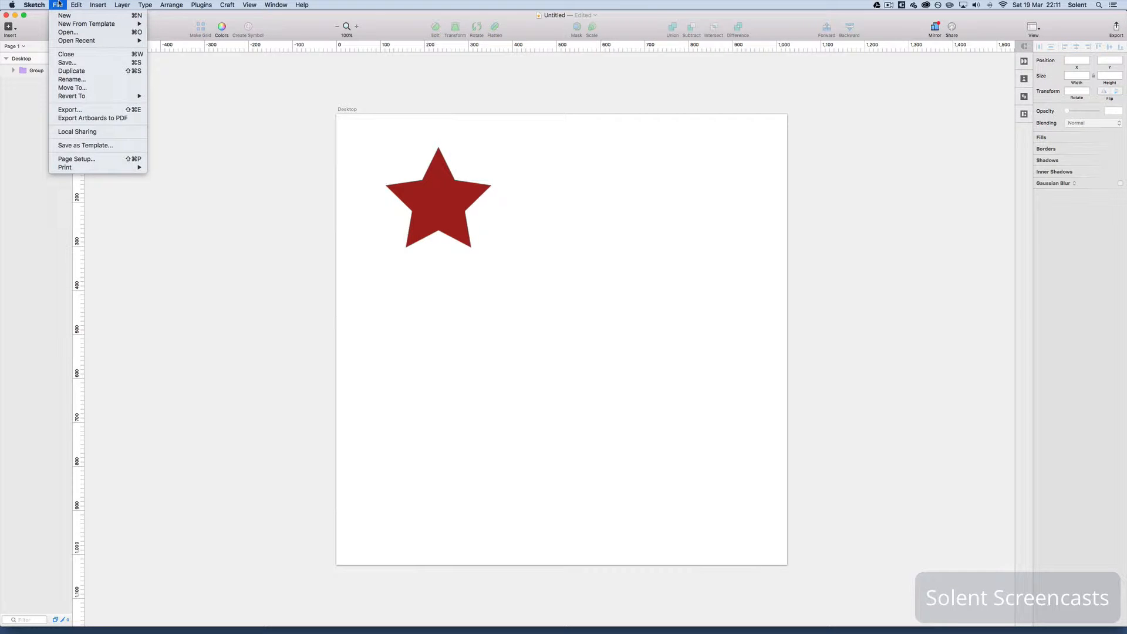
click(13, 53)
click(8, 26)
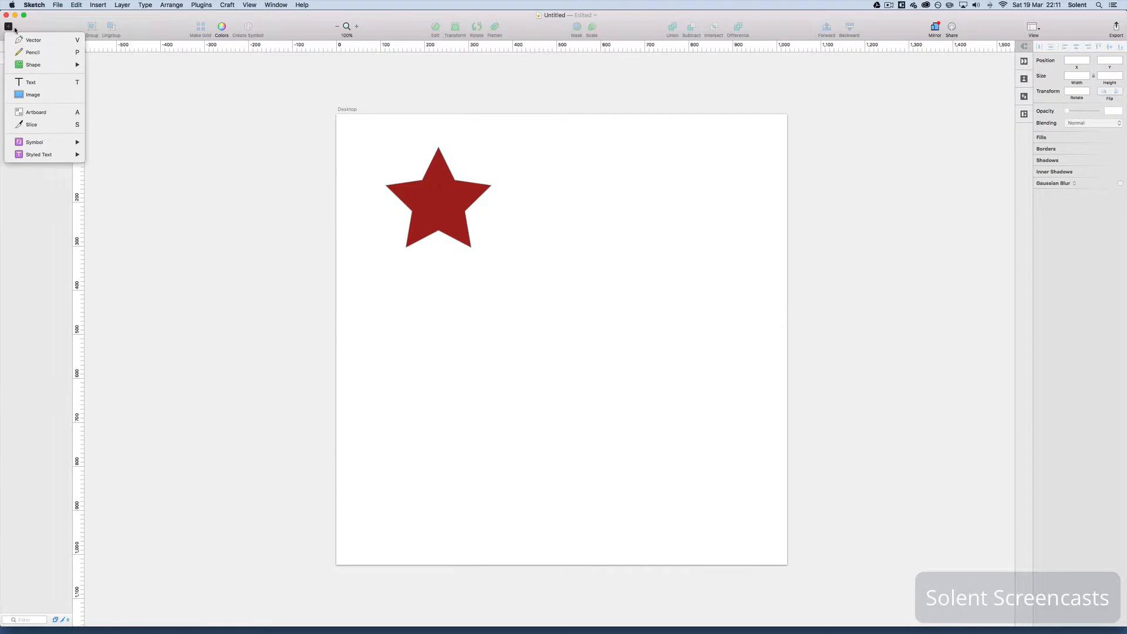
mouse_move(26, 67)
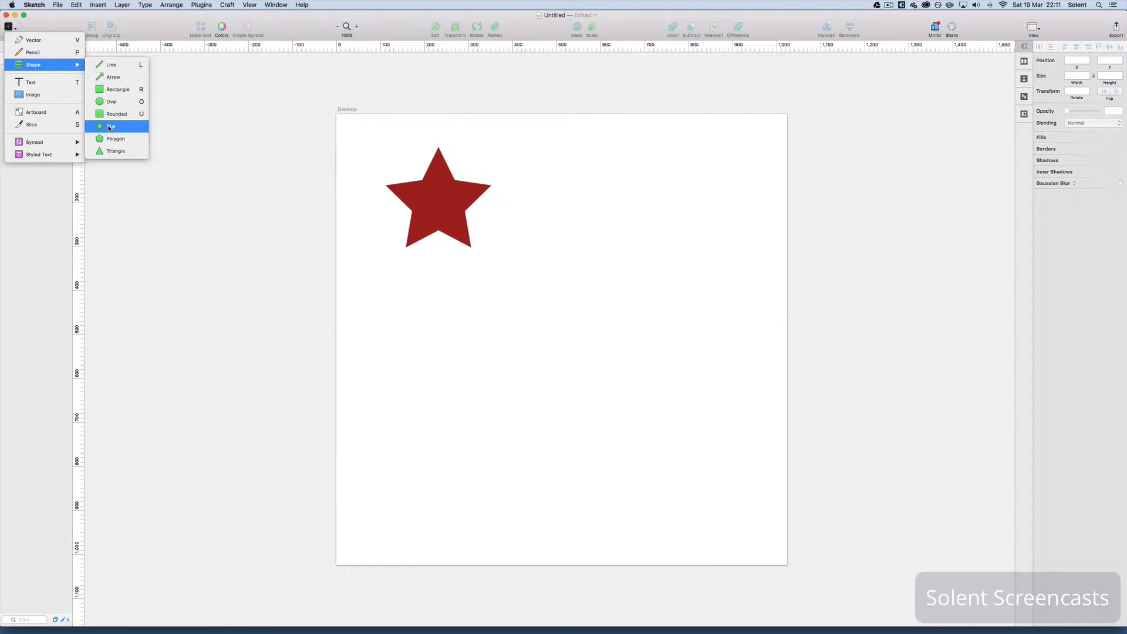
click(112, 151)
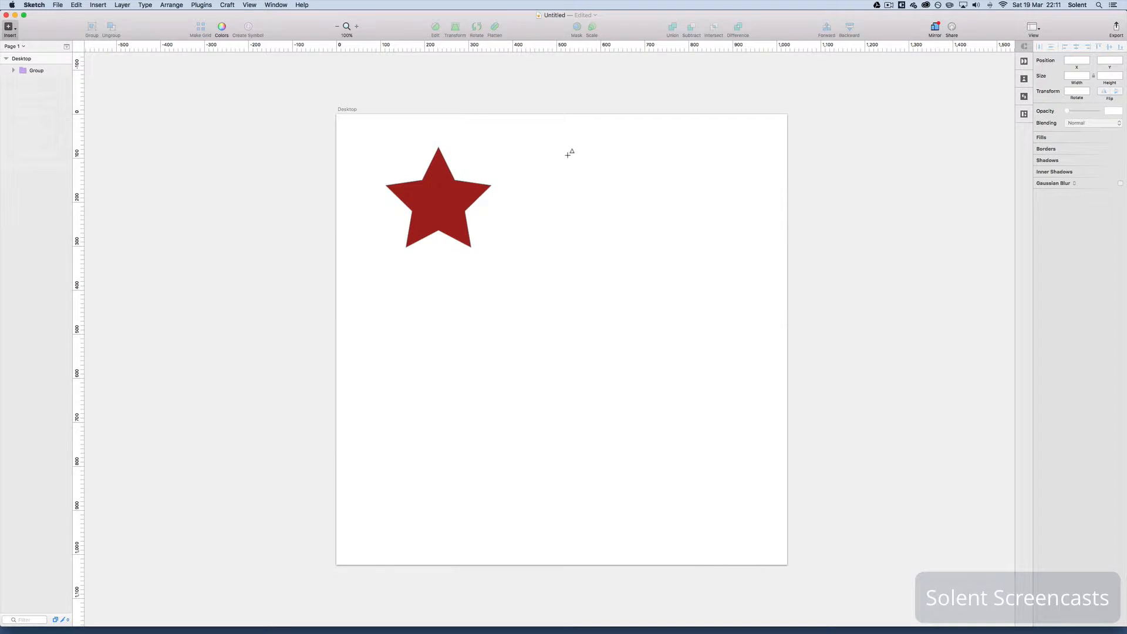
drag(562, 155, 650, 254)
drag(611, 224, 598, 220)
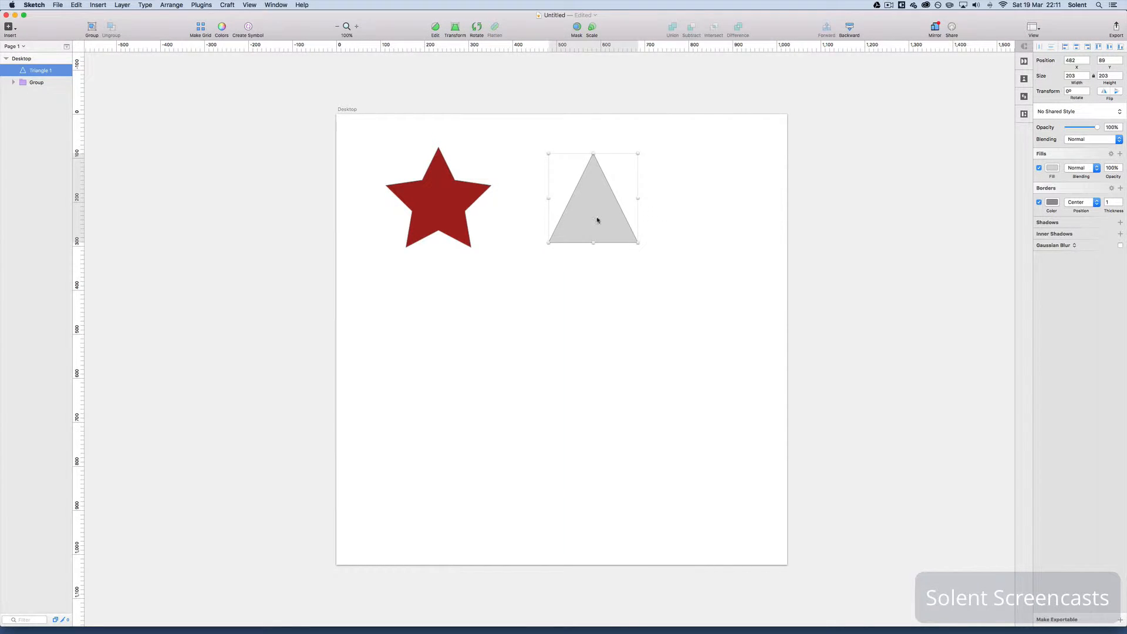
- Fill the triangle with blue 4A90E2 and align its top edge with the star's at about X 468, Y 75
click(1051, 169)
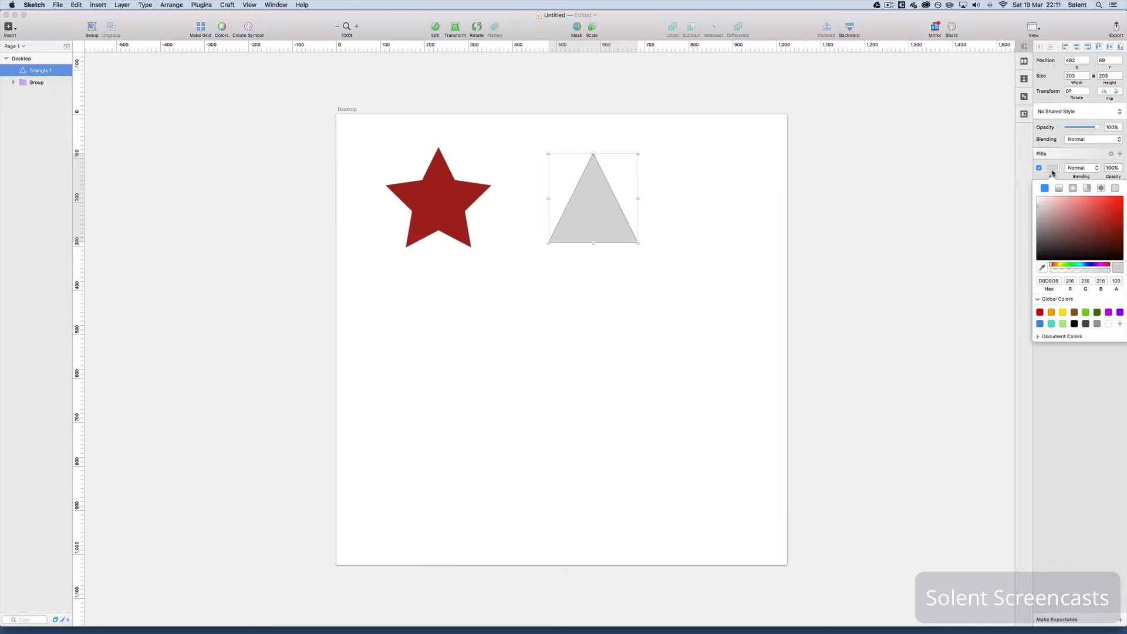
click(1039, 323)
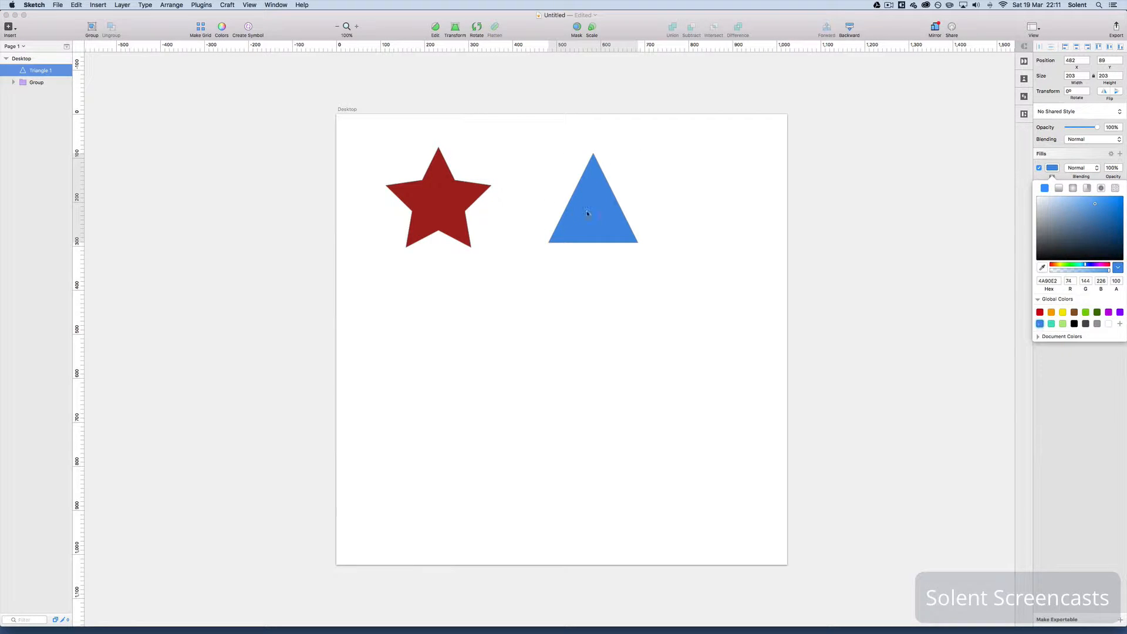
drag(596, 217, 588, 209)
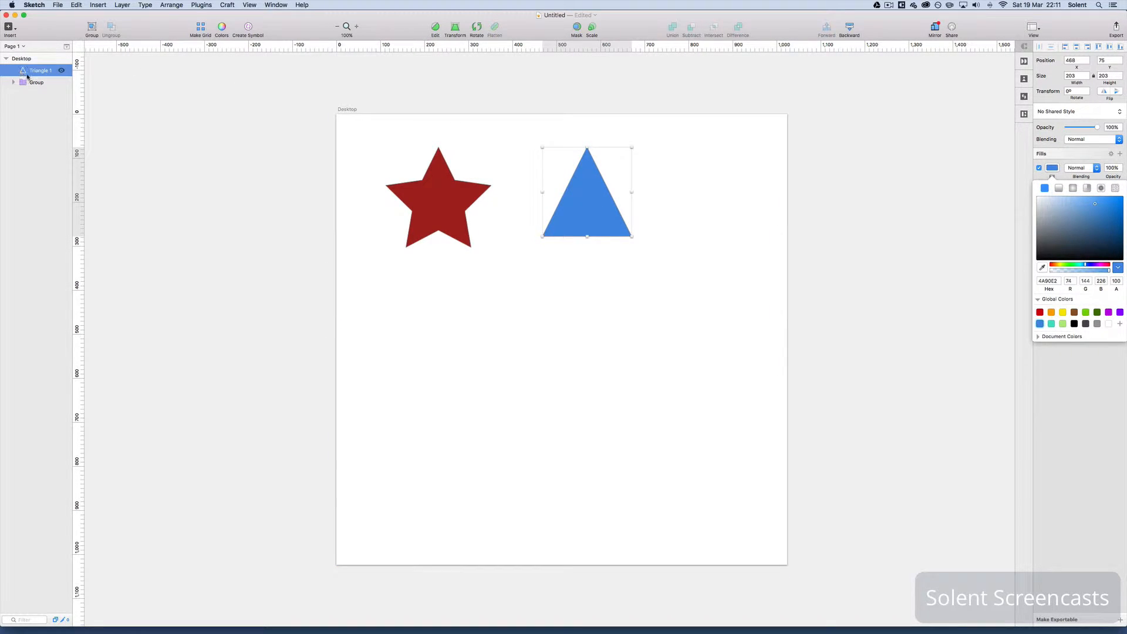
- Put the blue triangle into its own ordinary group and clear the selection
right_click(568, 207)
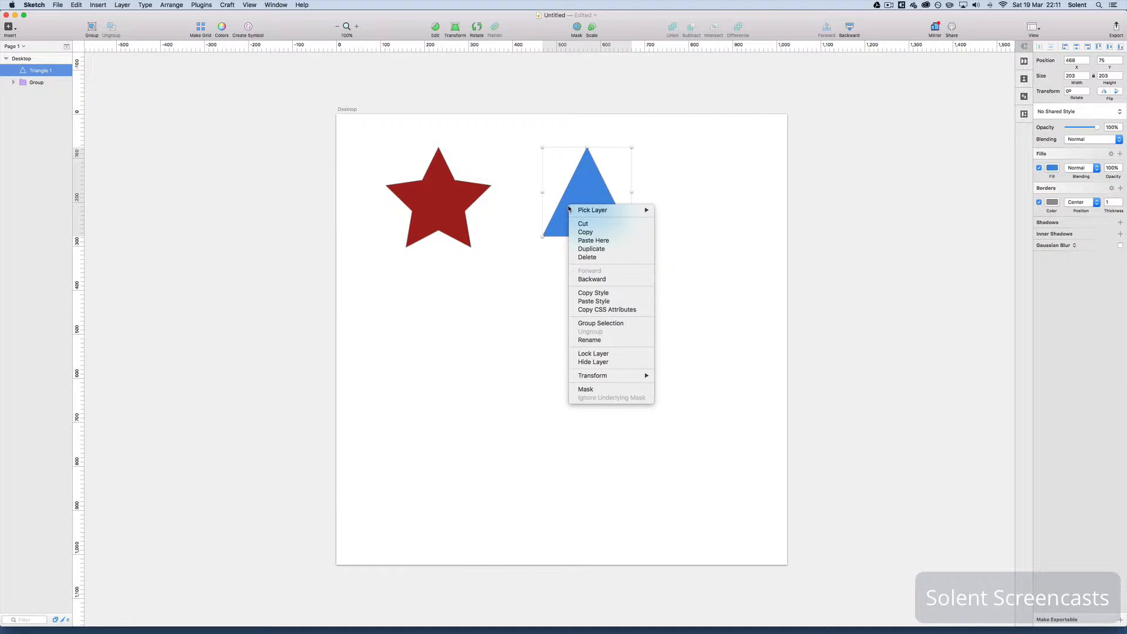
click(634, 326)
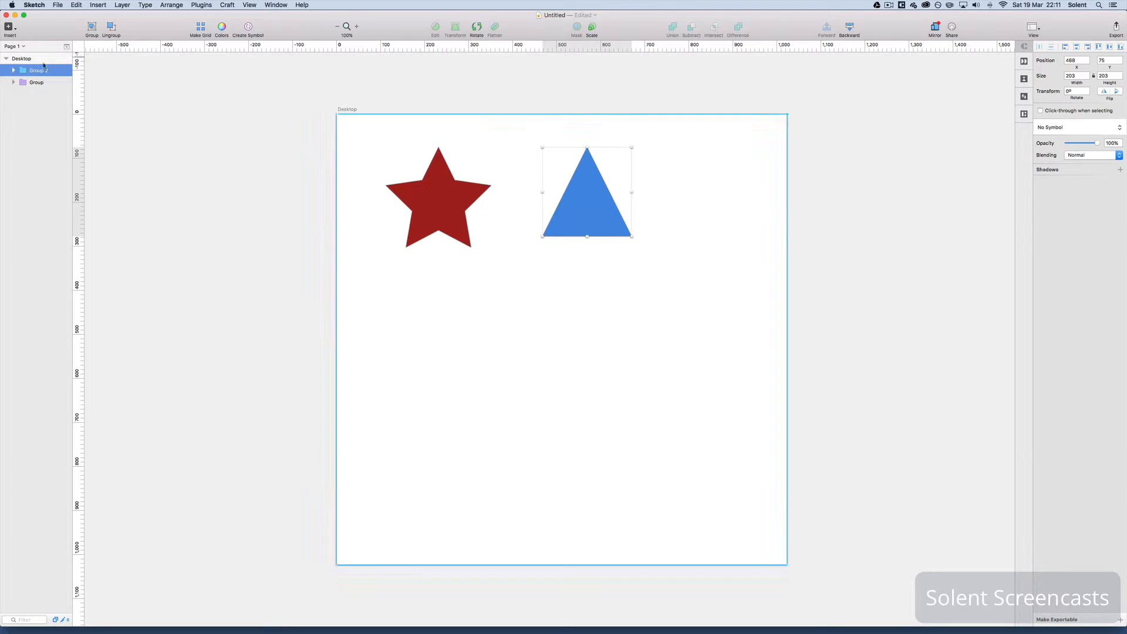
click(23, 112)
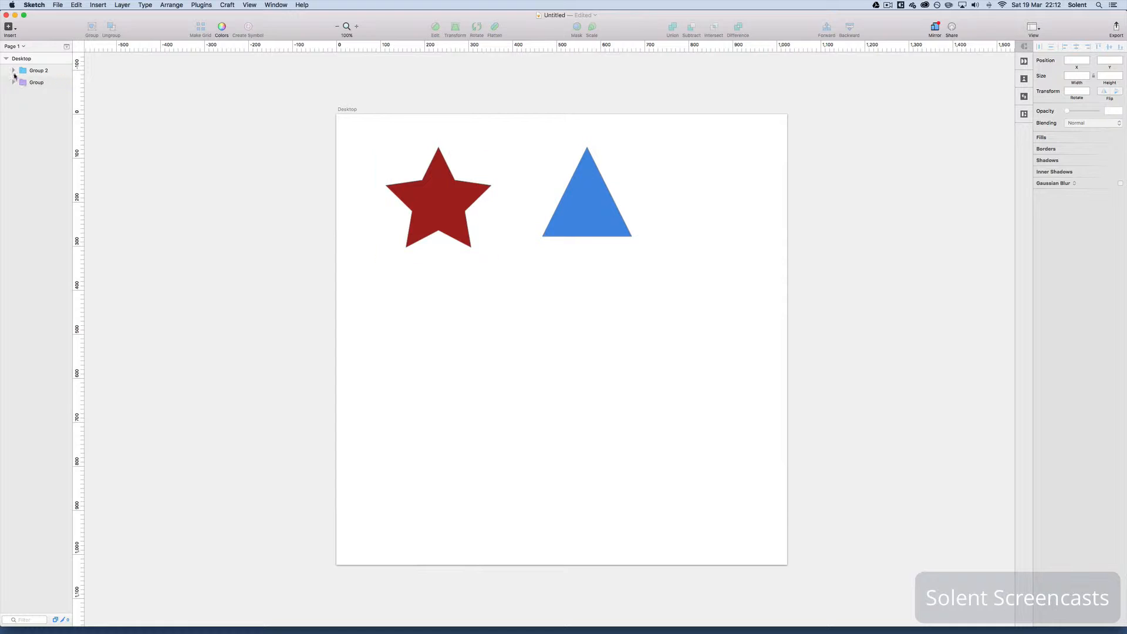
- Compare the triangle's ordinary group with the star's symbol group, examining their layer entries and the commands available for the star
click(14, 71)
click(14, 71)
click(12, 71)
click(12, 71)
click(23, 72)
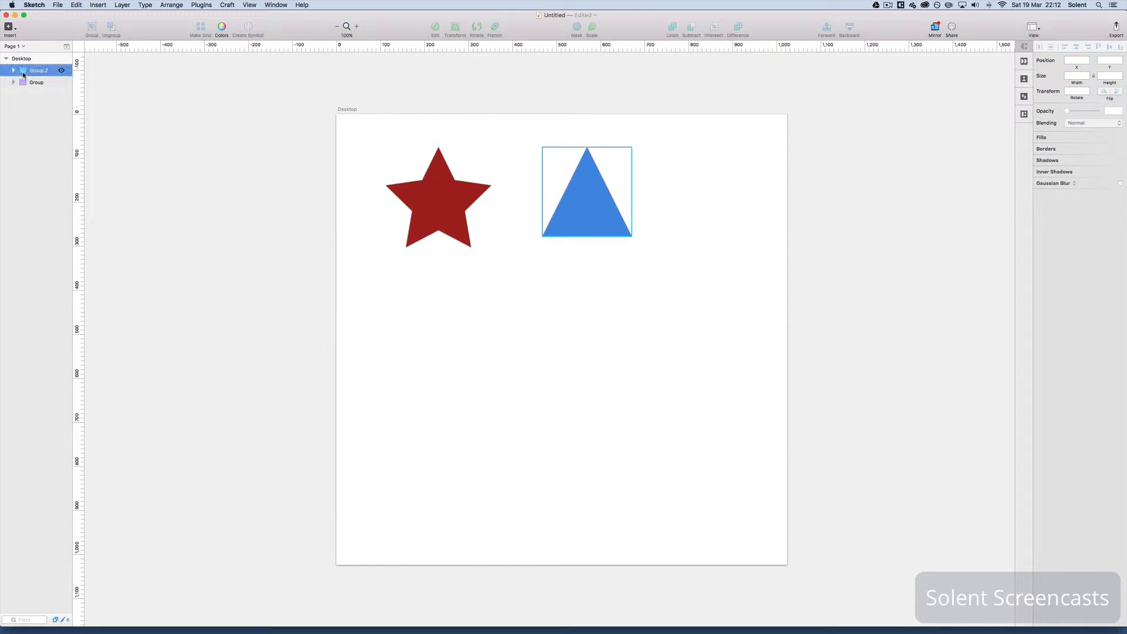
click(28, 83)
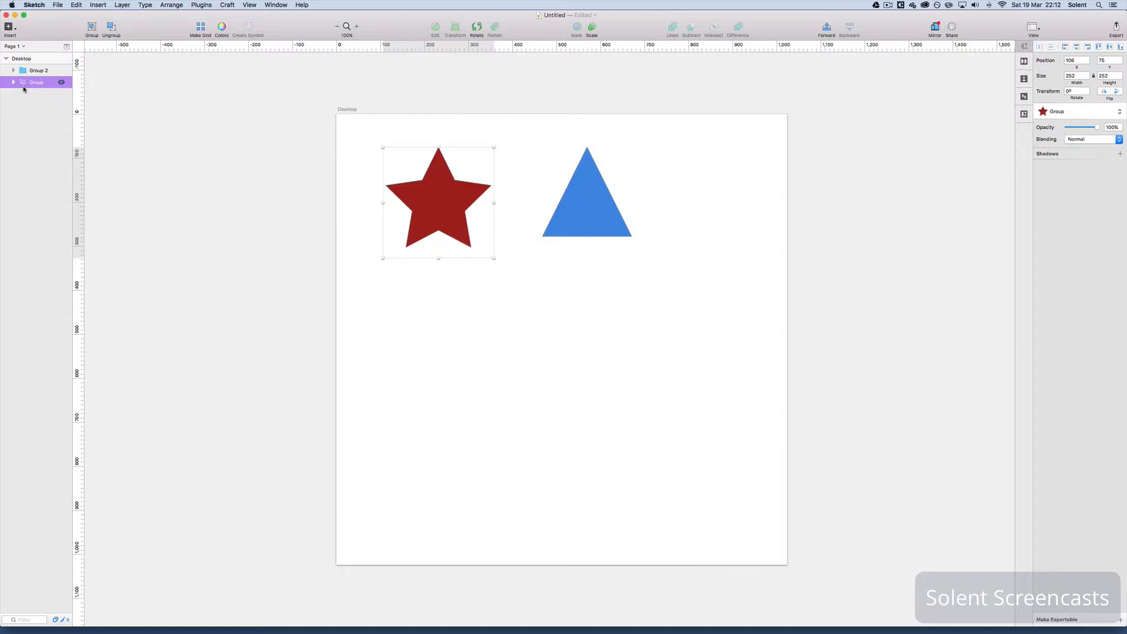
right_click(444, 208)
click(435, 300)
click(436, 298)
click(449, 206)
right_click(449, 206)
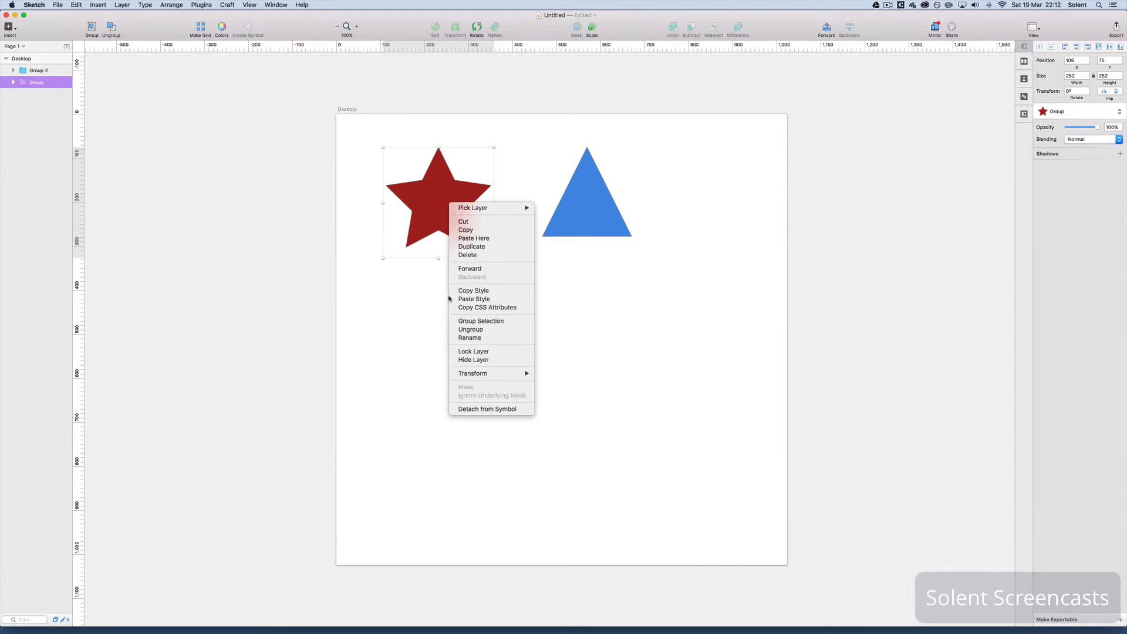
click(448, 250)
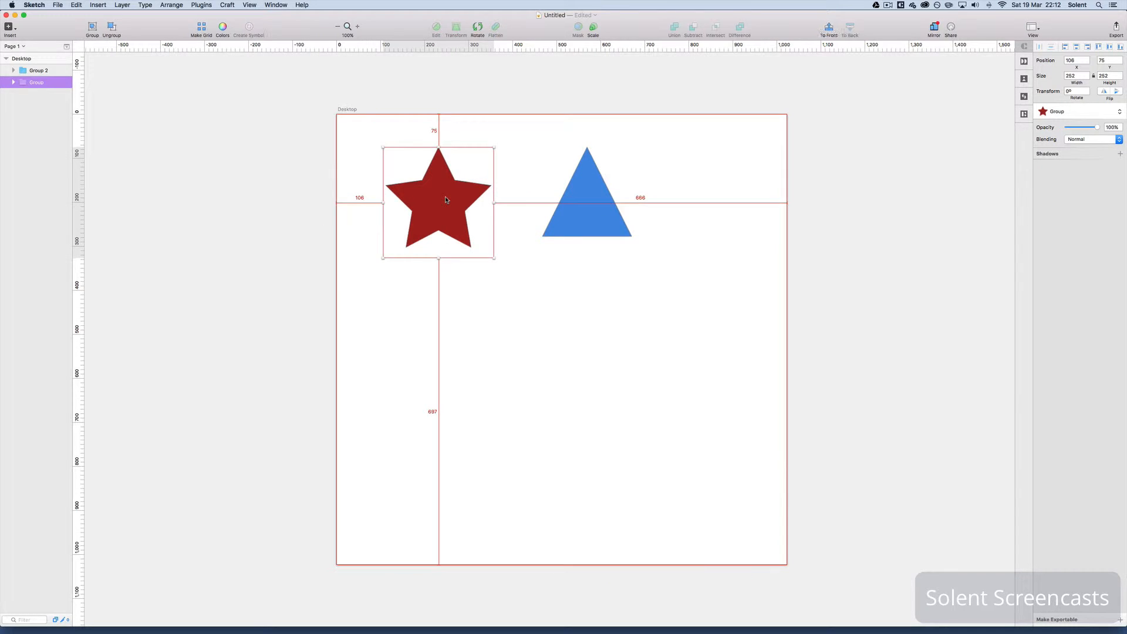
- Duplicate the star symbol and the triangle group twice each, stacking the copies in columns below the originals
alt+drag(447, 200, 446, 479)
click(597, 223)
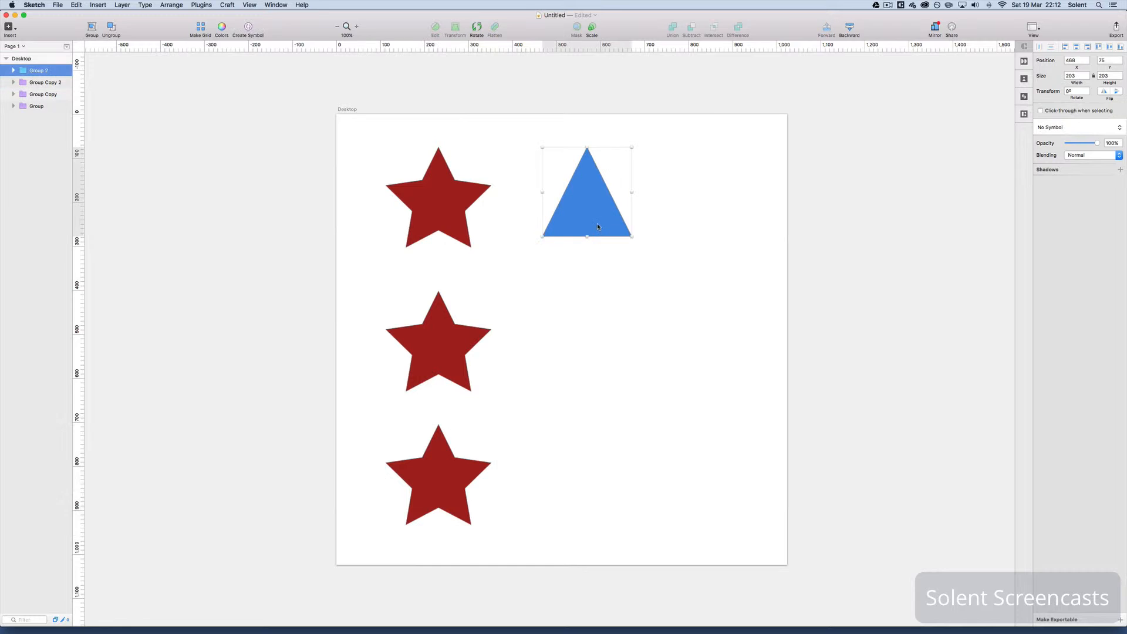
alt+drag(597, 223, 594, 505)
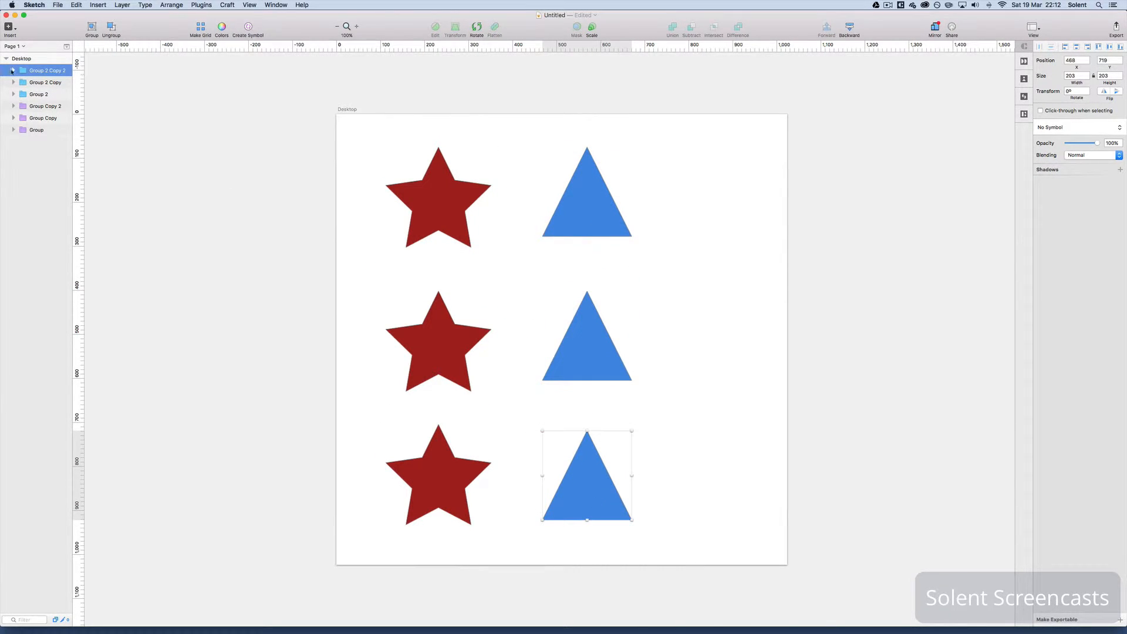
- Recolour the star layer inside the topmost star symbol, first with purple 9013FE and finally with orange F5A623
click(32, 106)
click(444, 217)
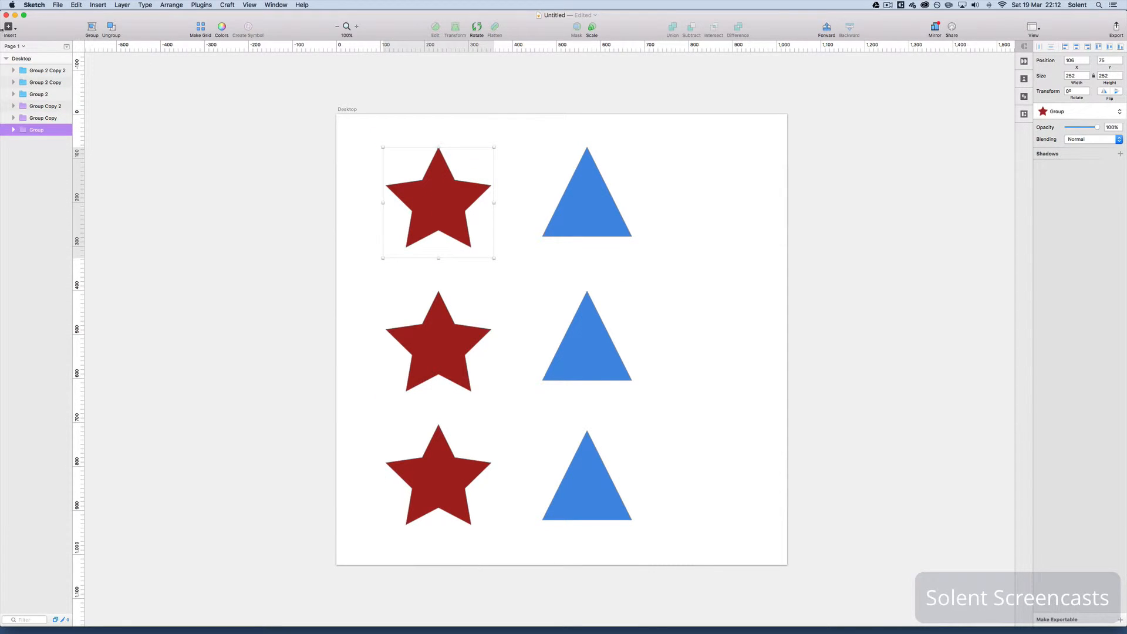
click(13, 130)
click(34, 143)
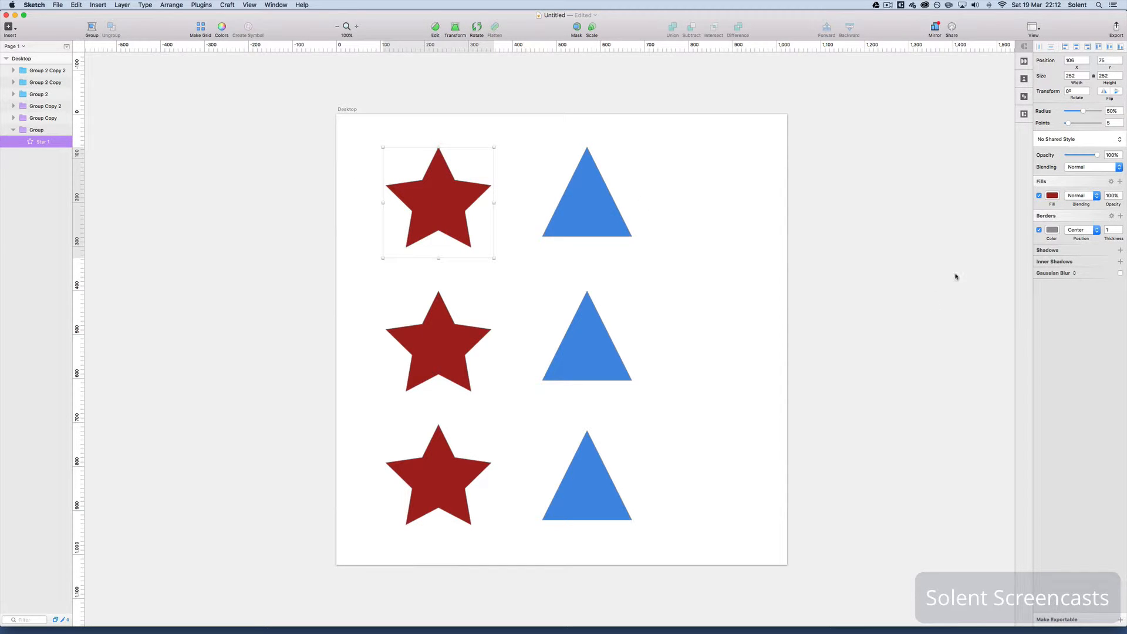
click(1052, 198)
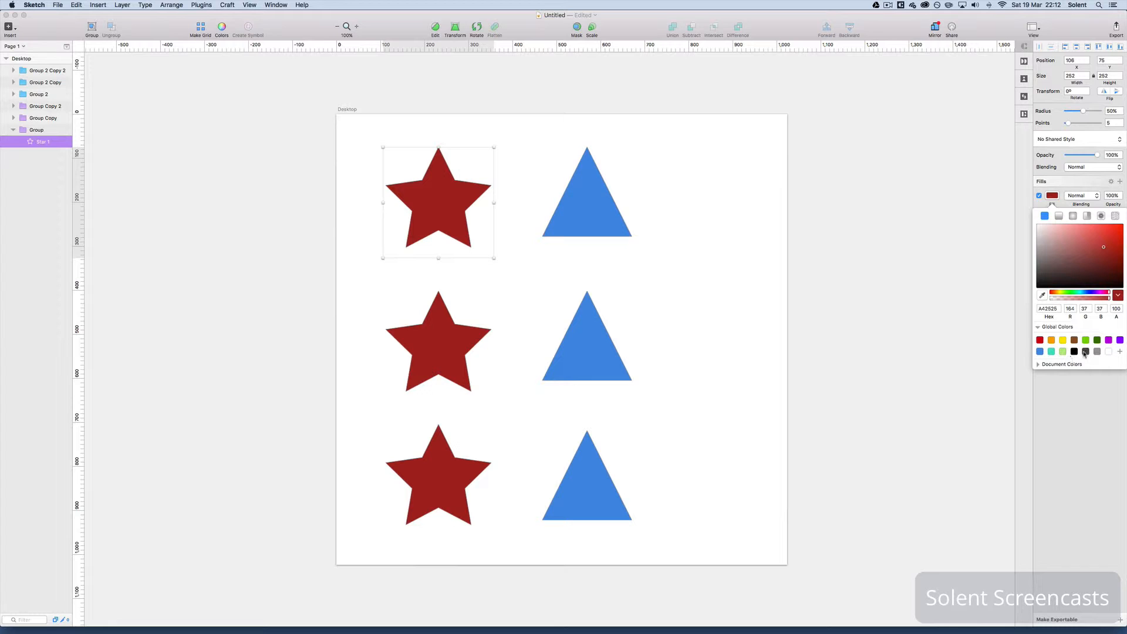
click(1120, 341)
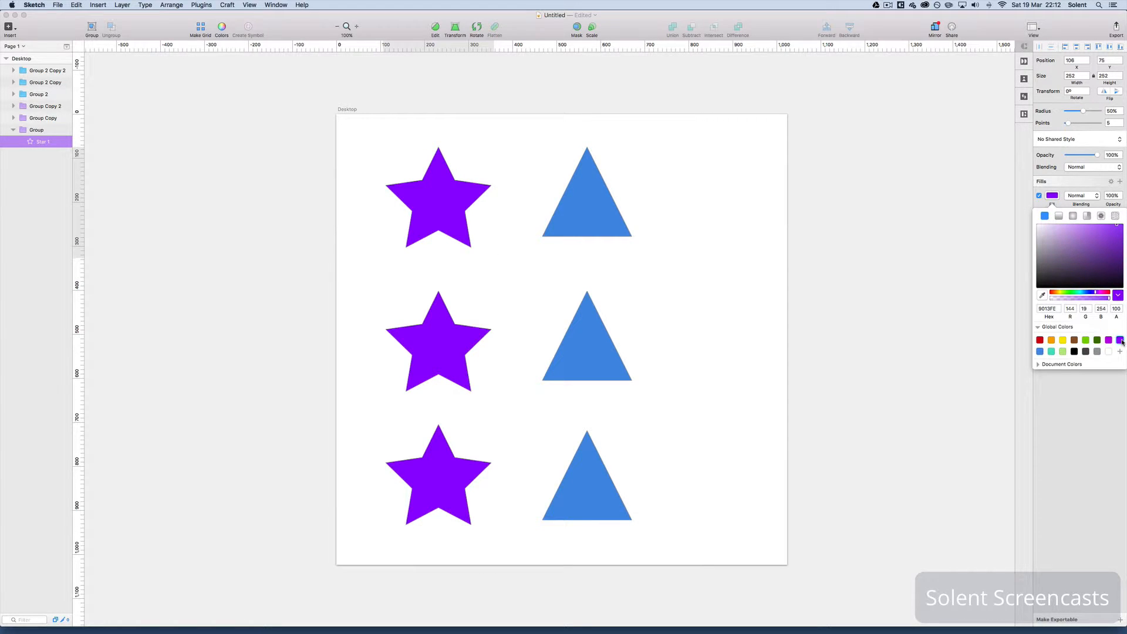
click(1051, 341)
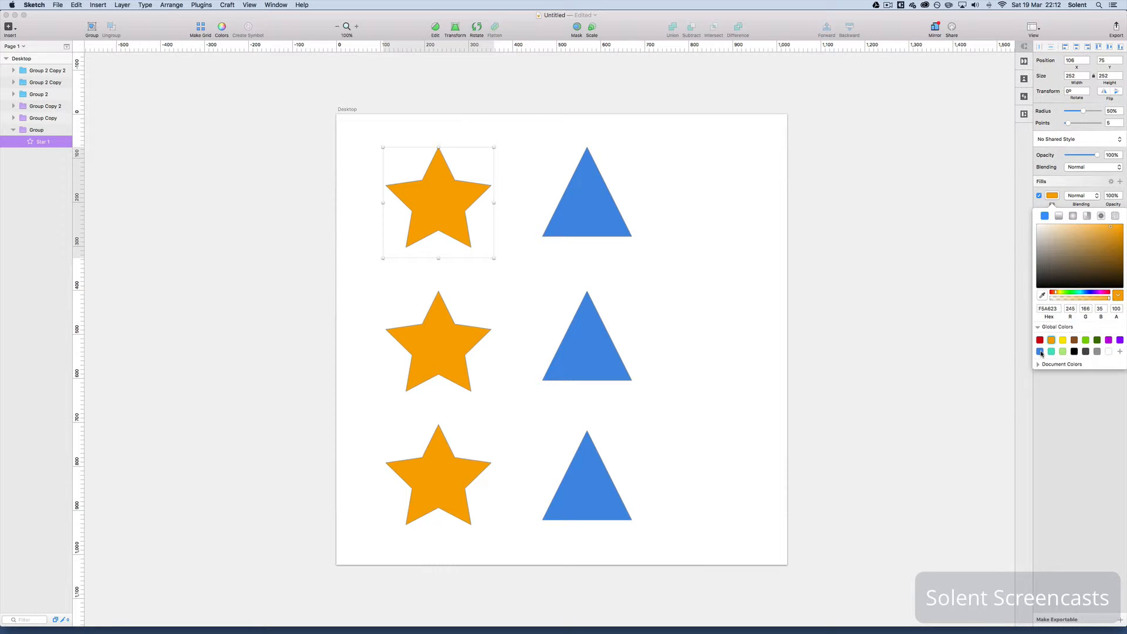
- Recolour the star layer inside the topmost star symbol with turquoise 50E3C2, green 7ED321 and finally yellow F8E71C, then collapse its group
click(1040, 352)
click(1051, 352)
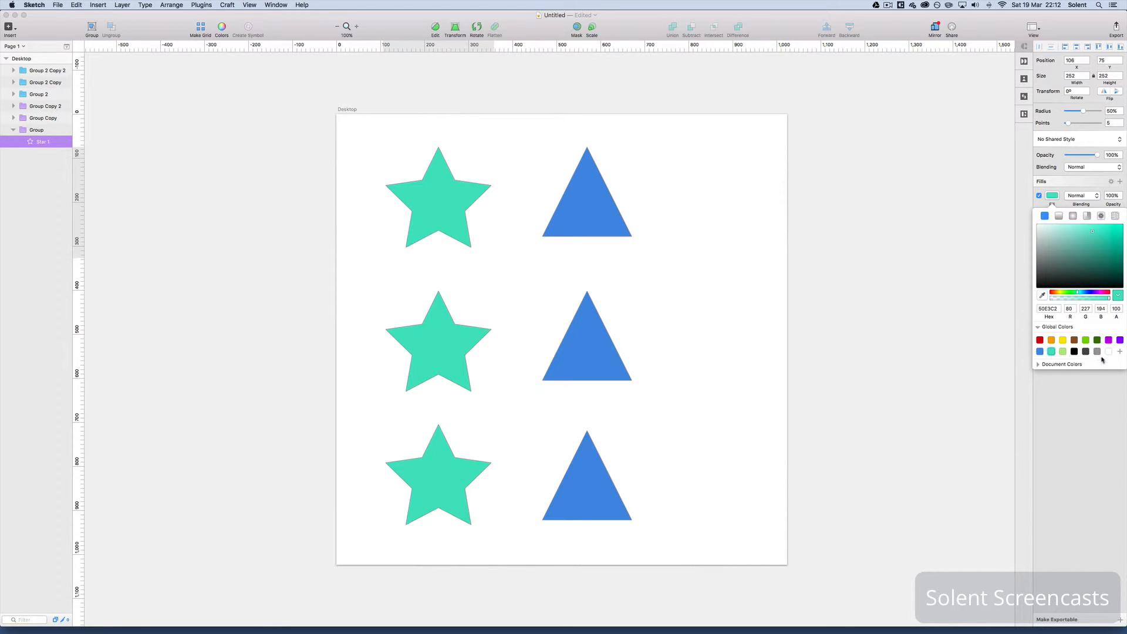
click(1086, 340)
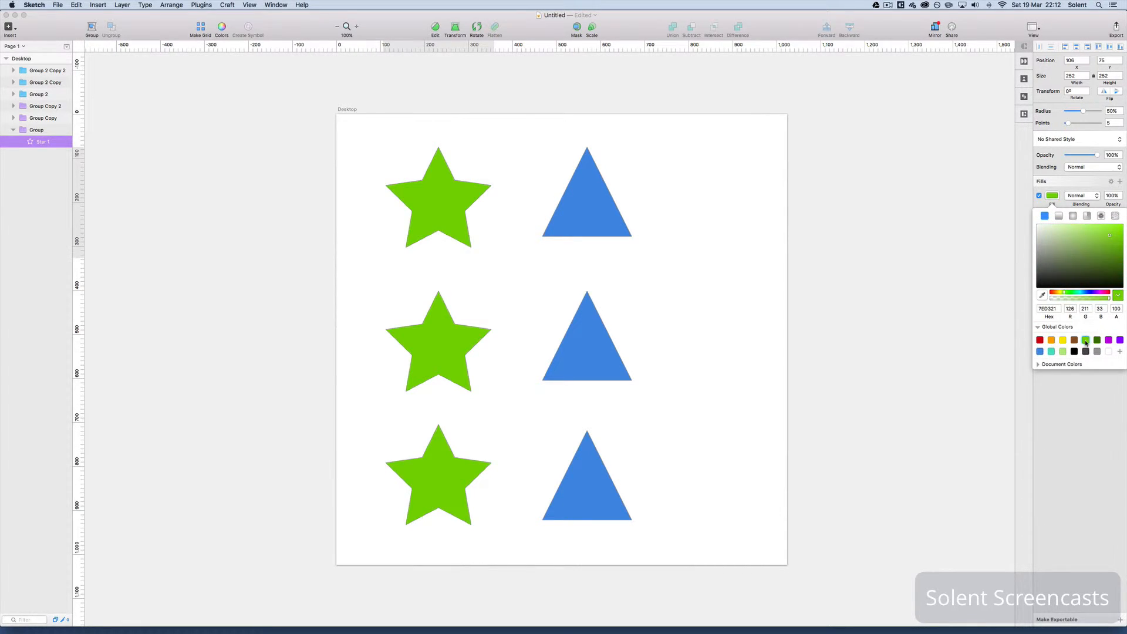
click(1063, 341)
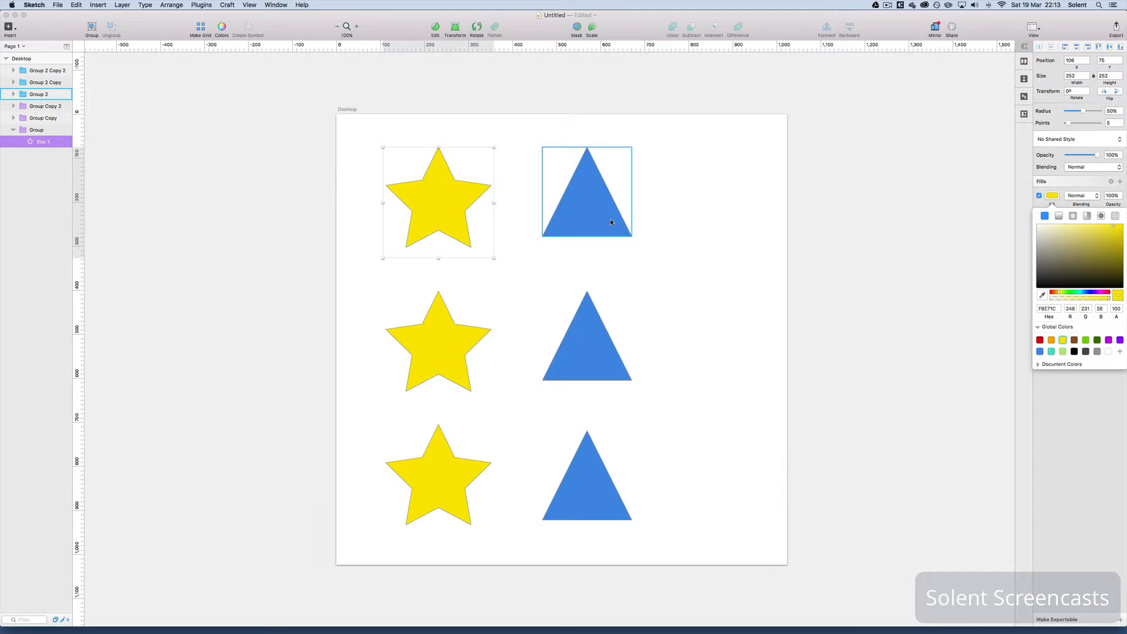
click(13, 130)
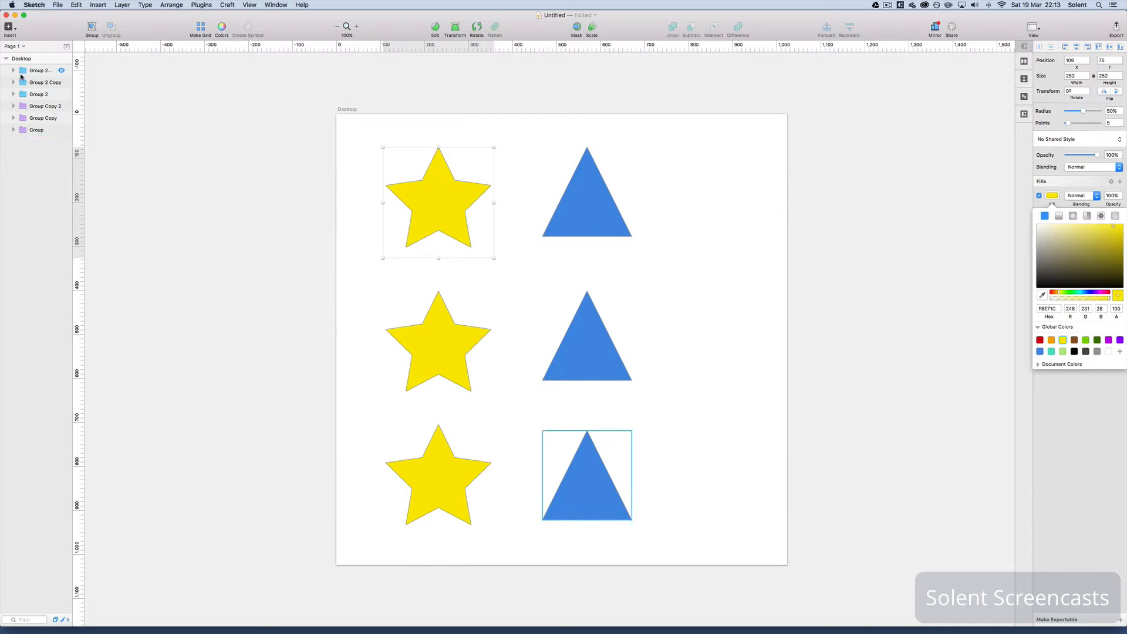
- Recolour the triangle layer inside the topmost triangle group with red D0021B
click(602, 213)
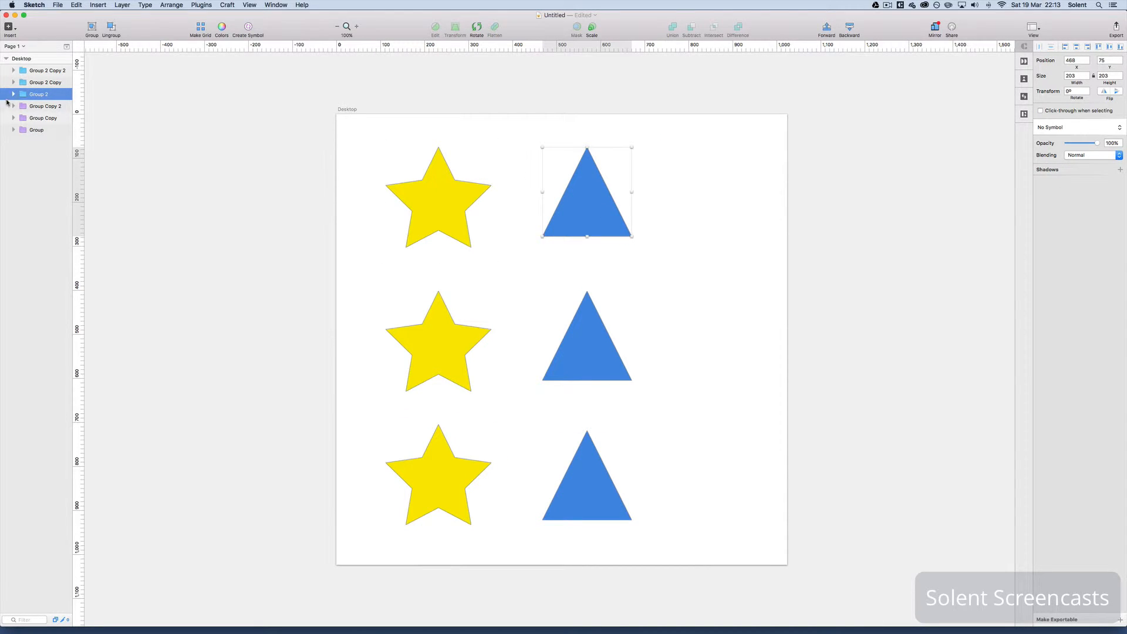
click(13, 94)
click(42, 106)
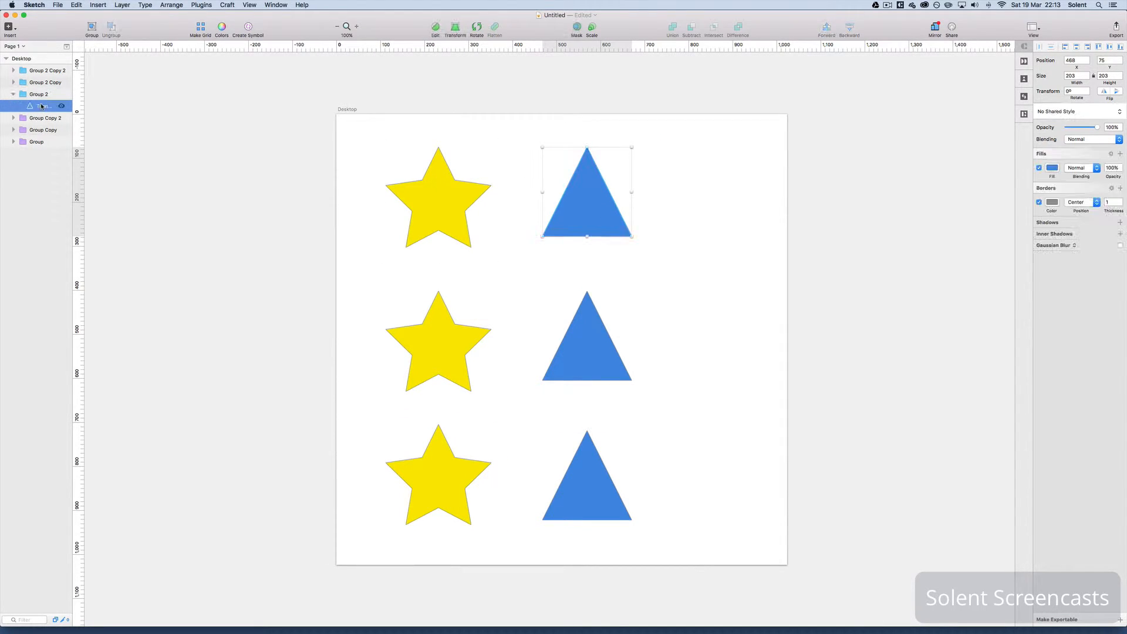
click(1052, 169)
click(1040, 312)
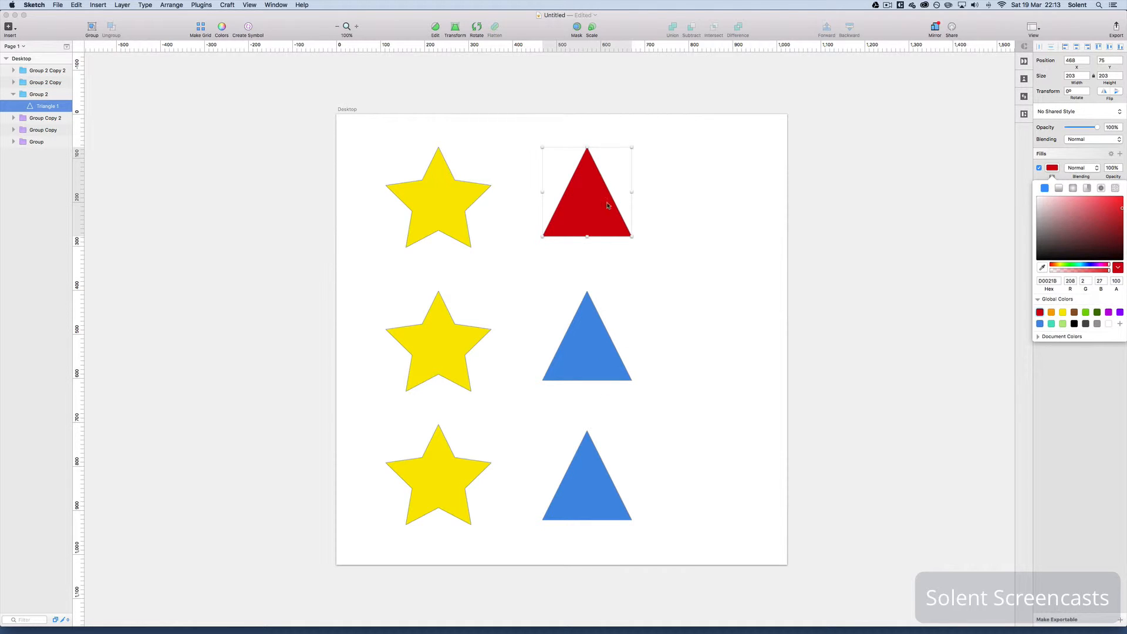
- Recolour the star layer inside the topmost star symbol with red D0021B
click(461, 224)
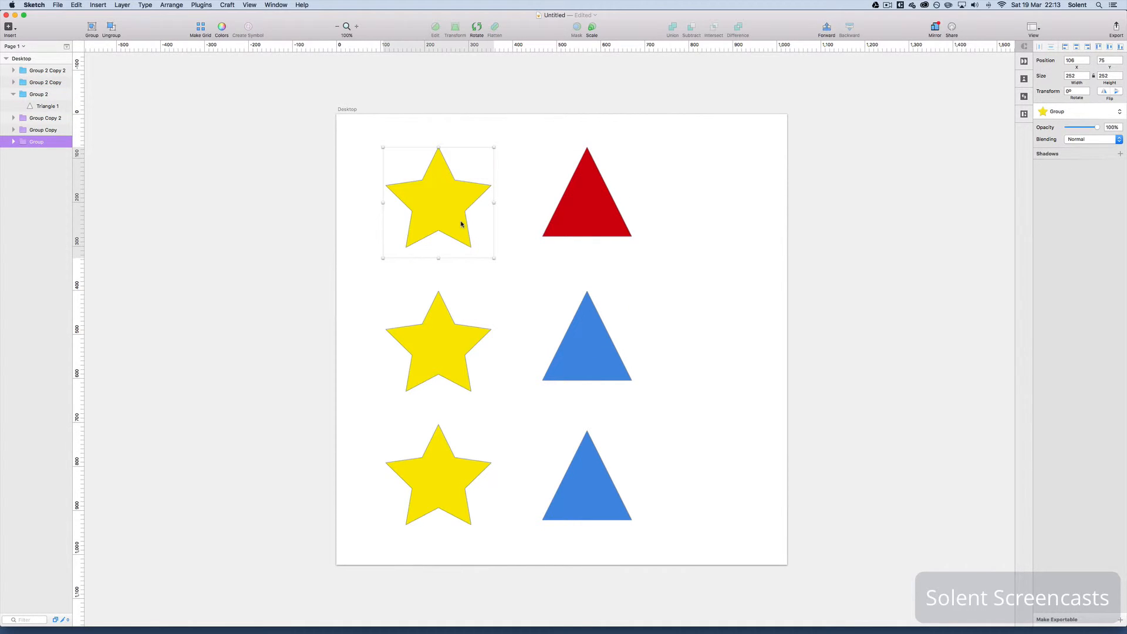
click(11, 143)
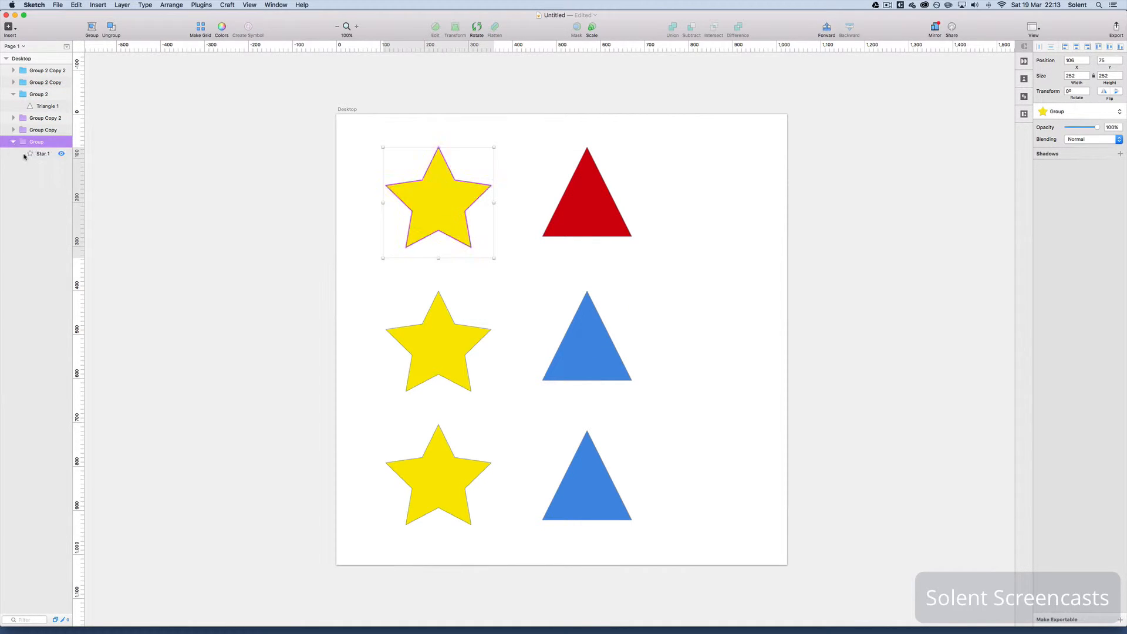
click(32, 154)
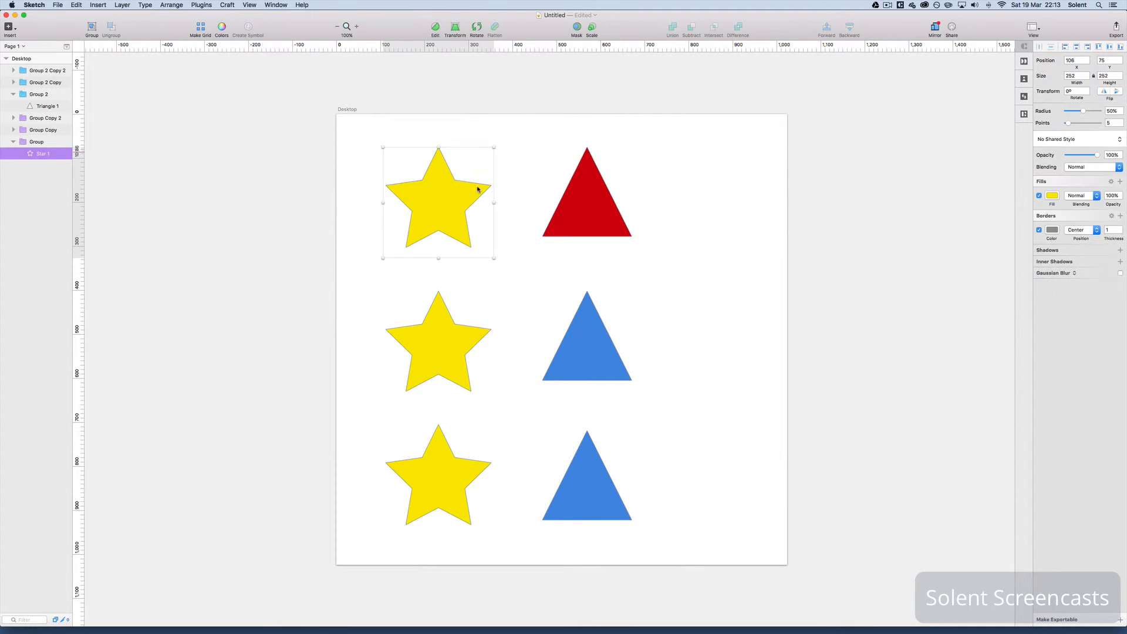
click(1051, 197)
click(1039, 340)
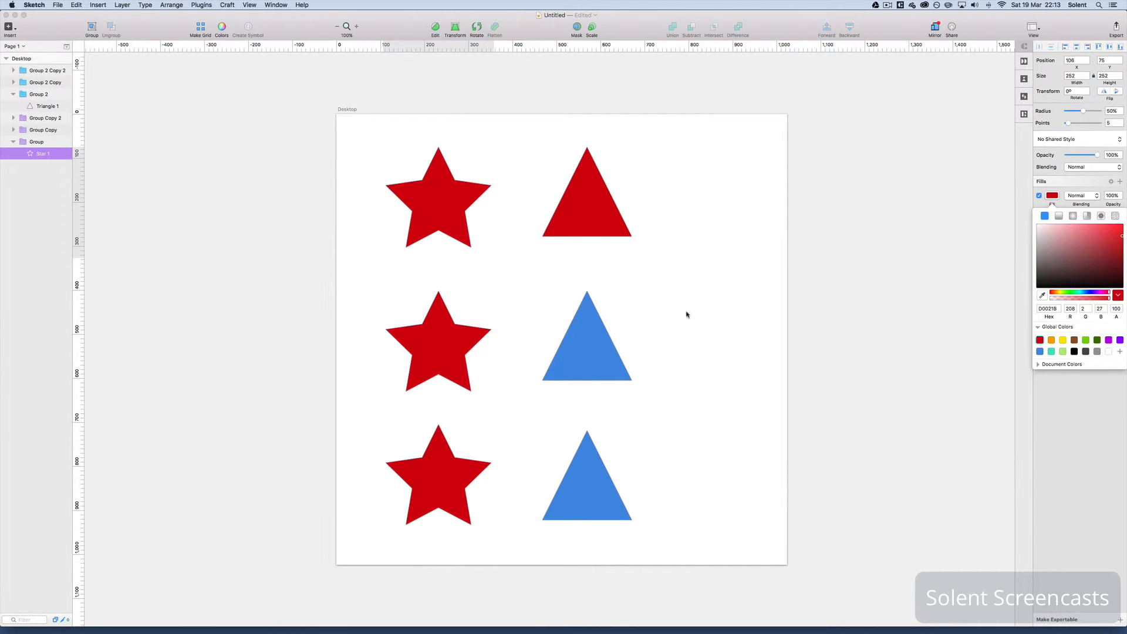
- Shrink the bottommost star symbol to about 97 × 92 and clear the selection
click(456, 471)
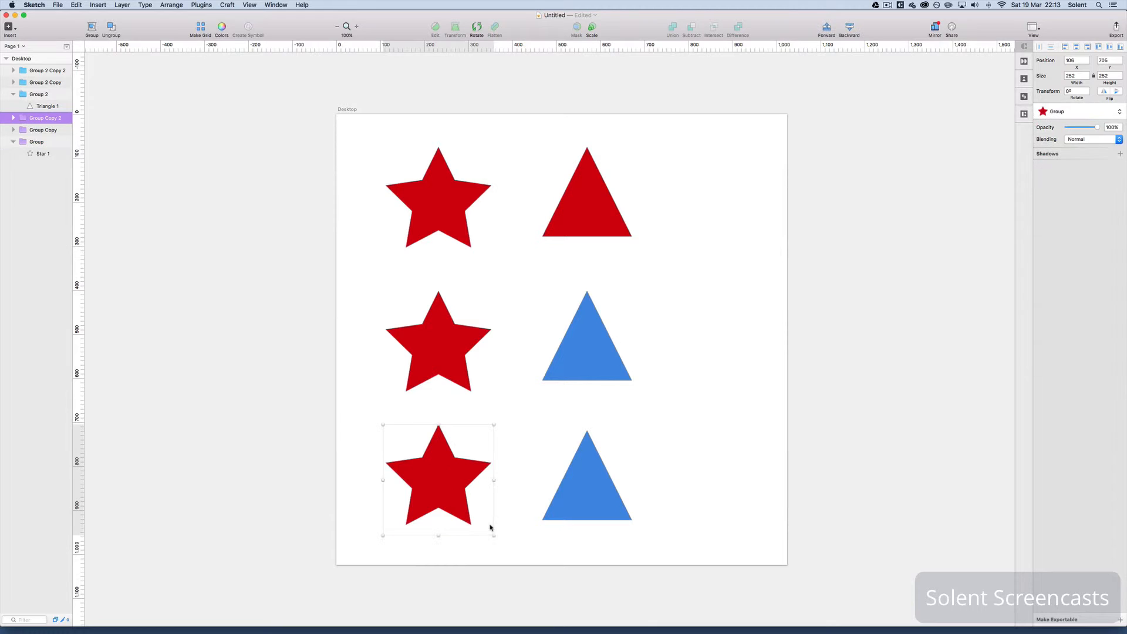
drag(493, 534, 438, 464)
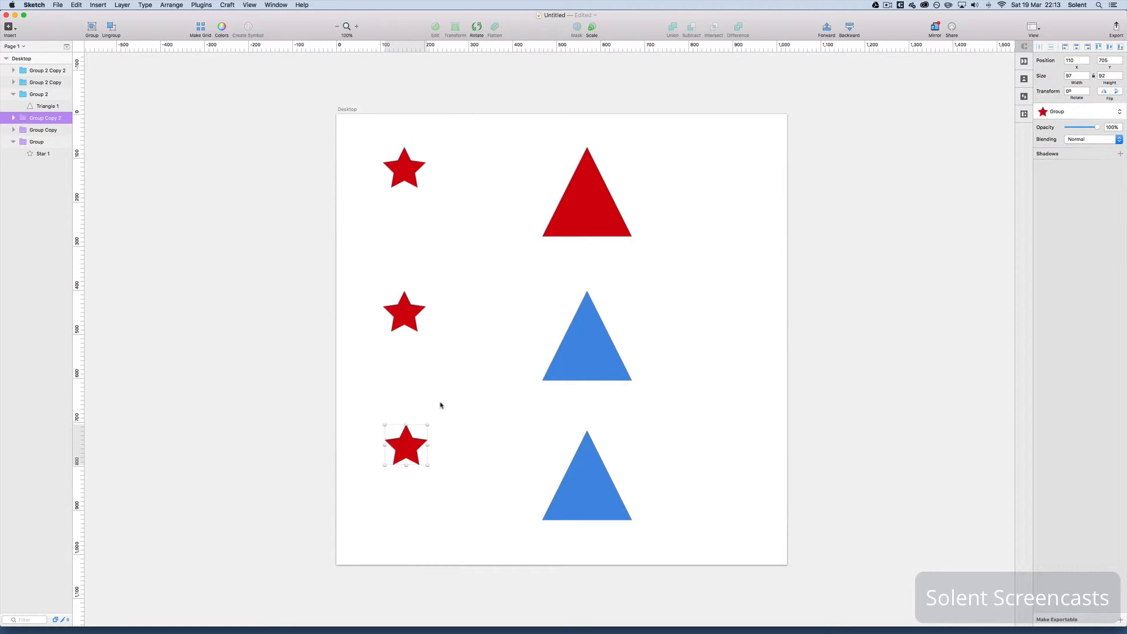
mouse_move(427, 465)
mouse_down()
mouse_move(500, 541)
mouse_move(447, 468)
mouse_up()
click(462, 200)
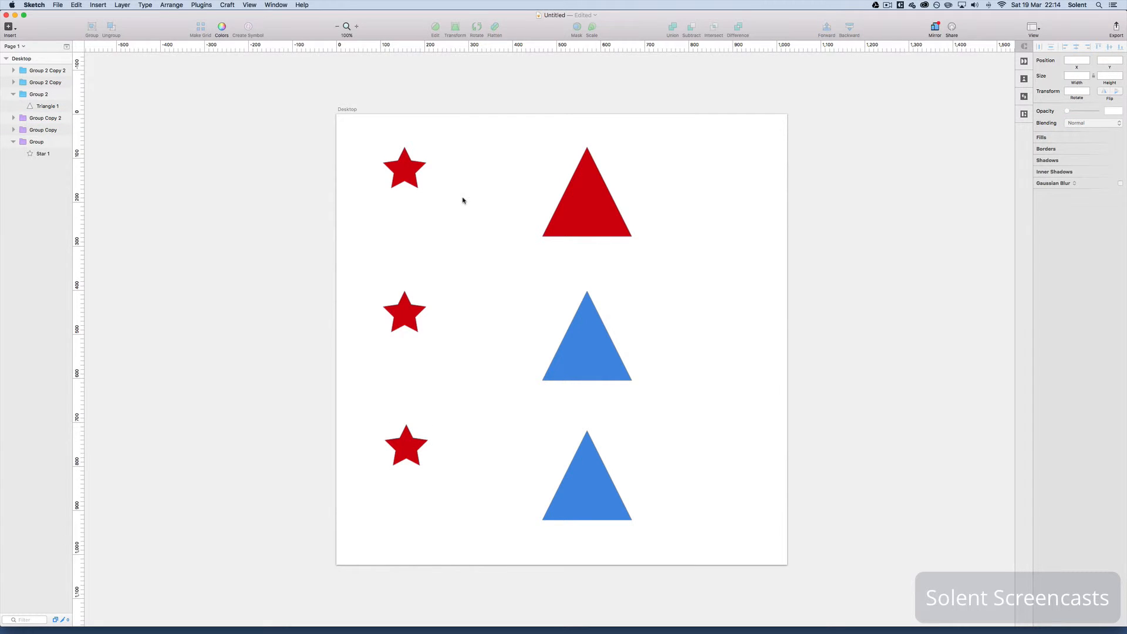
- Compare the topmost star symbol with the topmost triangle group, and examine the list of symbols available for insertion
click(420, 178)
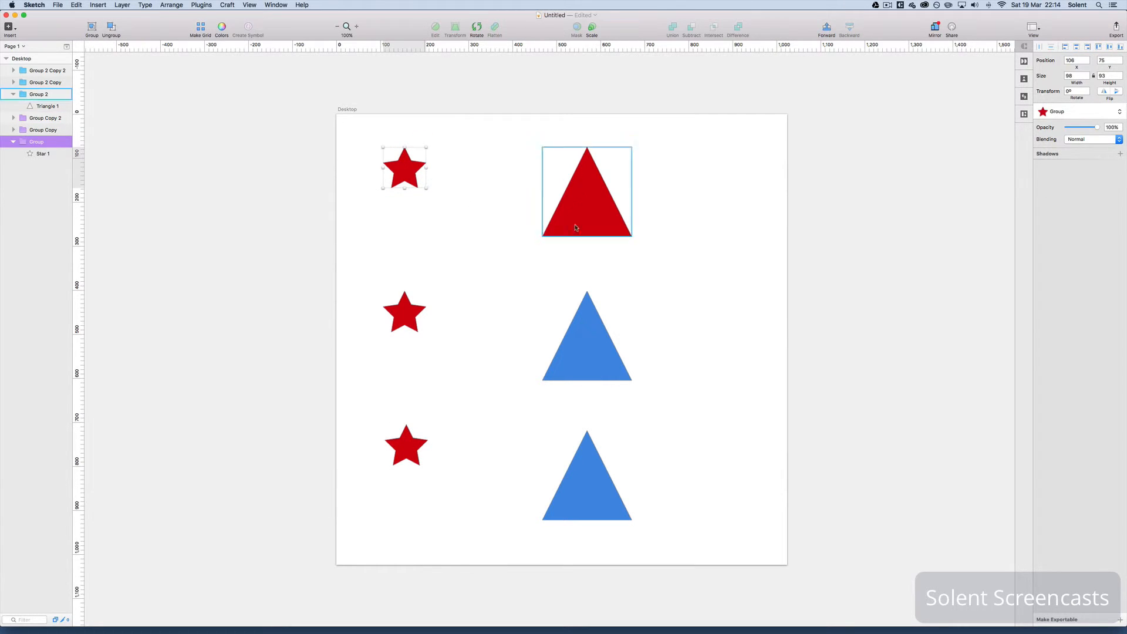
click(597, 215)
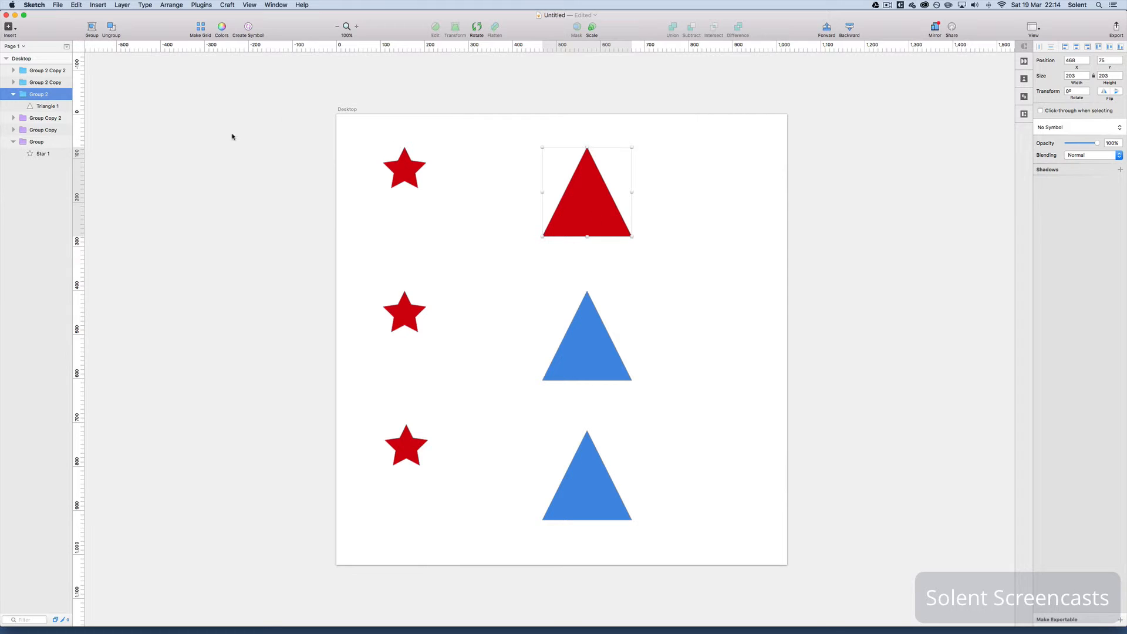
click(14, 28)
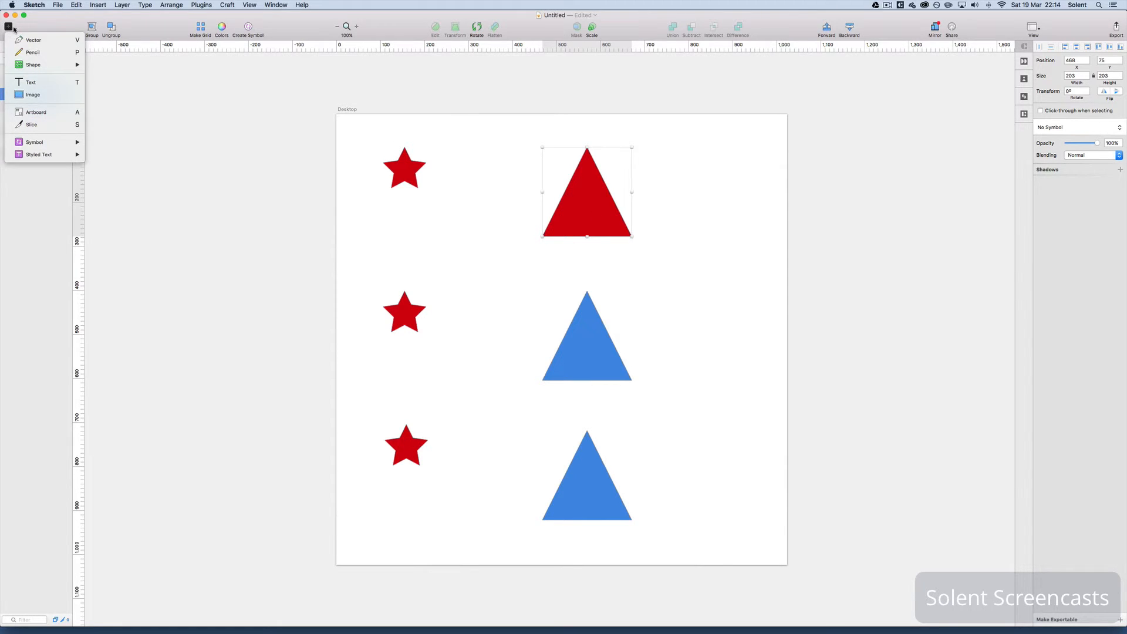
mouse_move(37, 142)
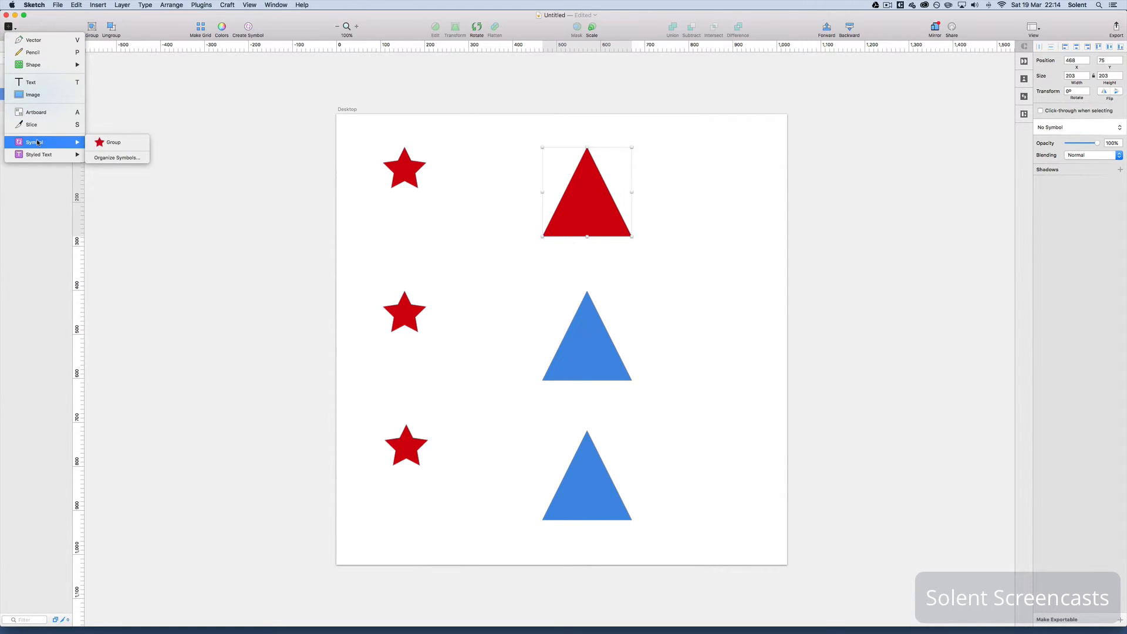
click(184, 161)
click(413, 181)
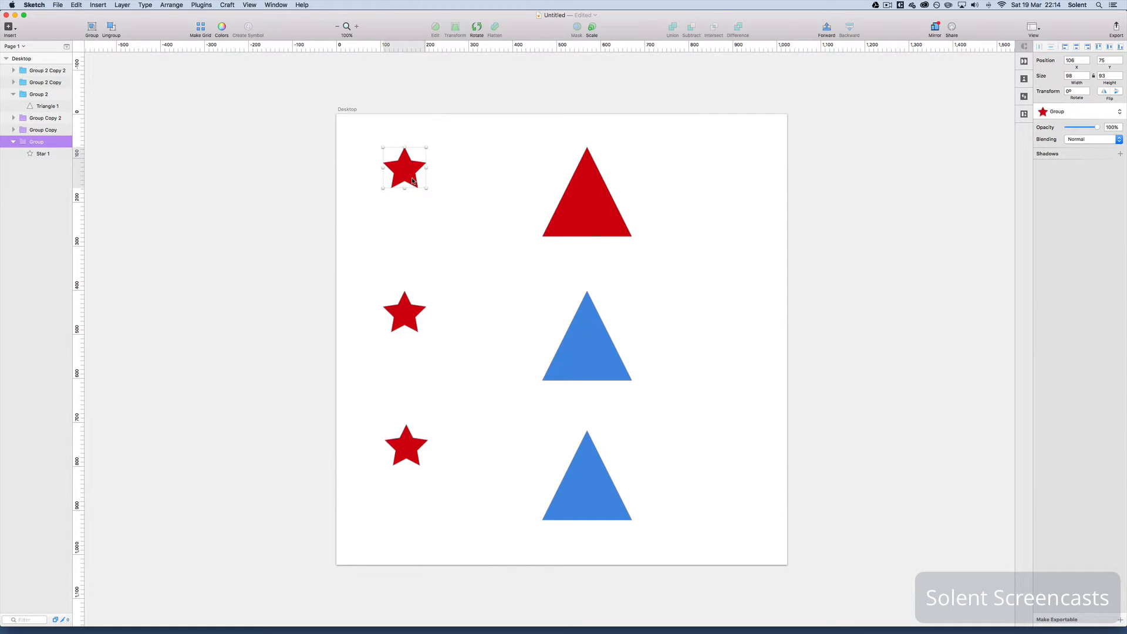
click(374, 146)
- Delete all the star symbols and triangle groups from the Desktop artboard
drag(344, 114, 287, 128)
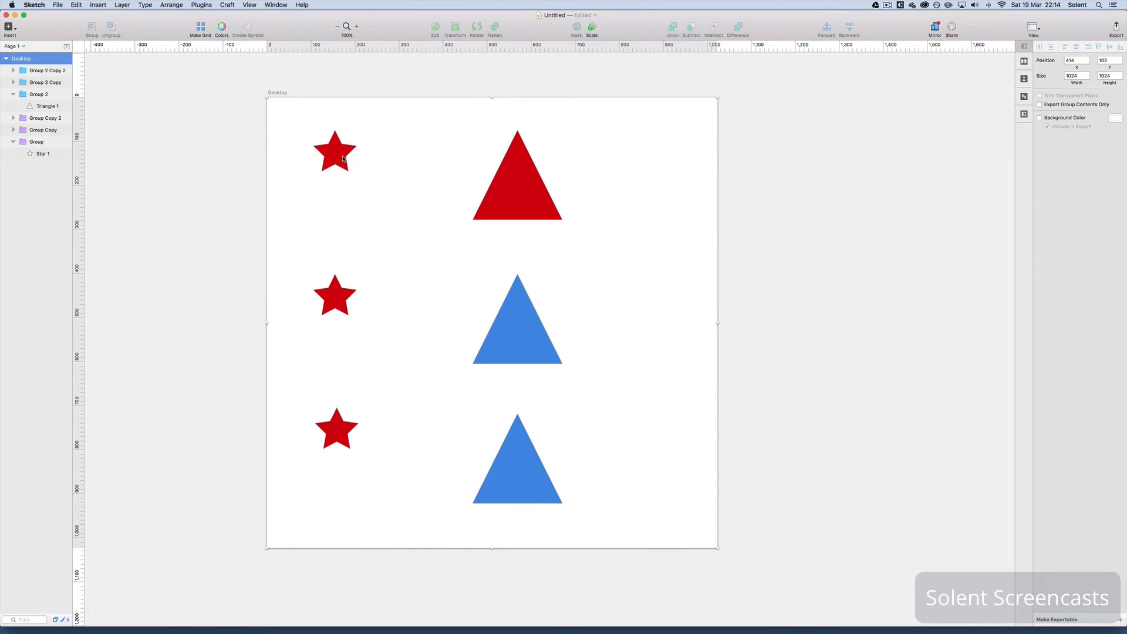
click(48, 70)
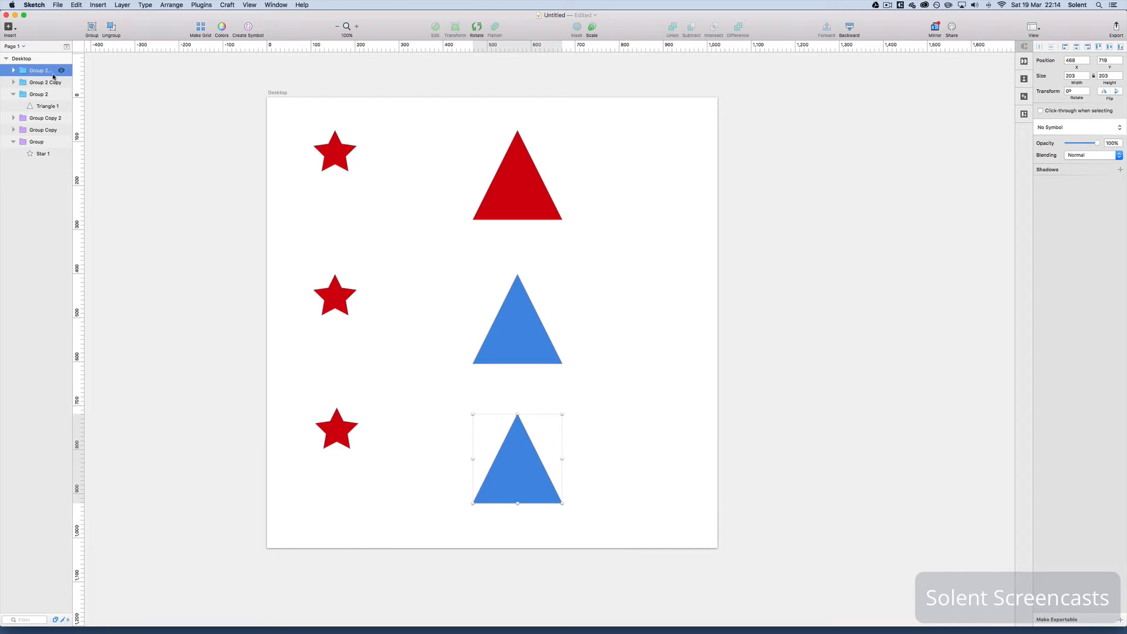
click(332, 154)
key(Delete)
click(496, 221)
key(Delete)
click(531, 340)
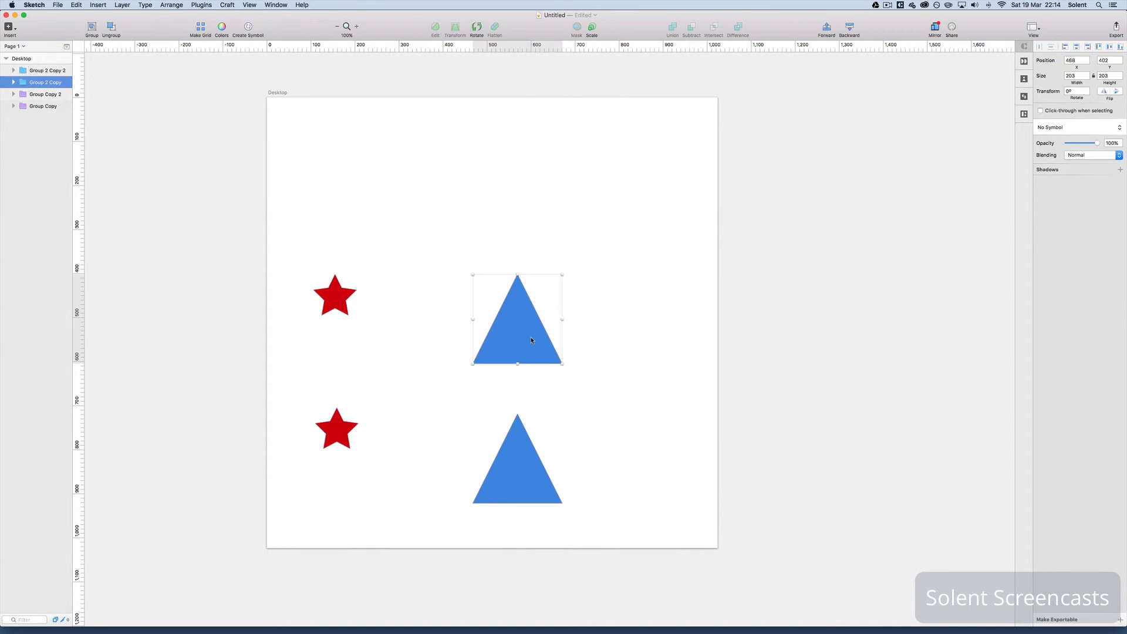
key(Delete)
click(335, 295)
key(Delete)
click(337, 429)
key(Delete)
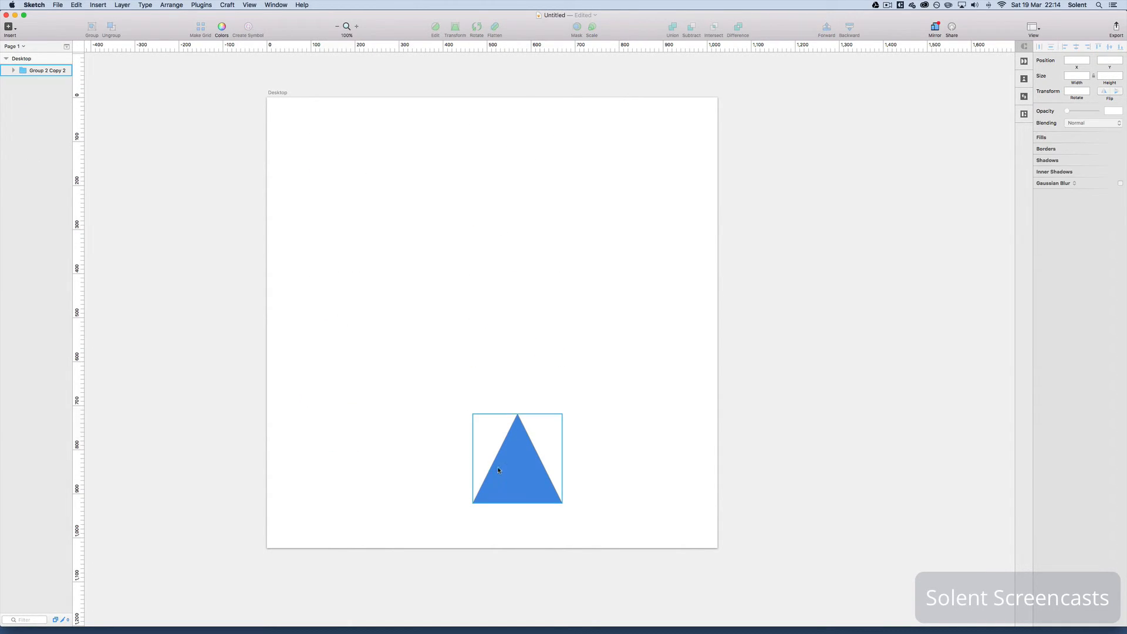
key(Delete)
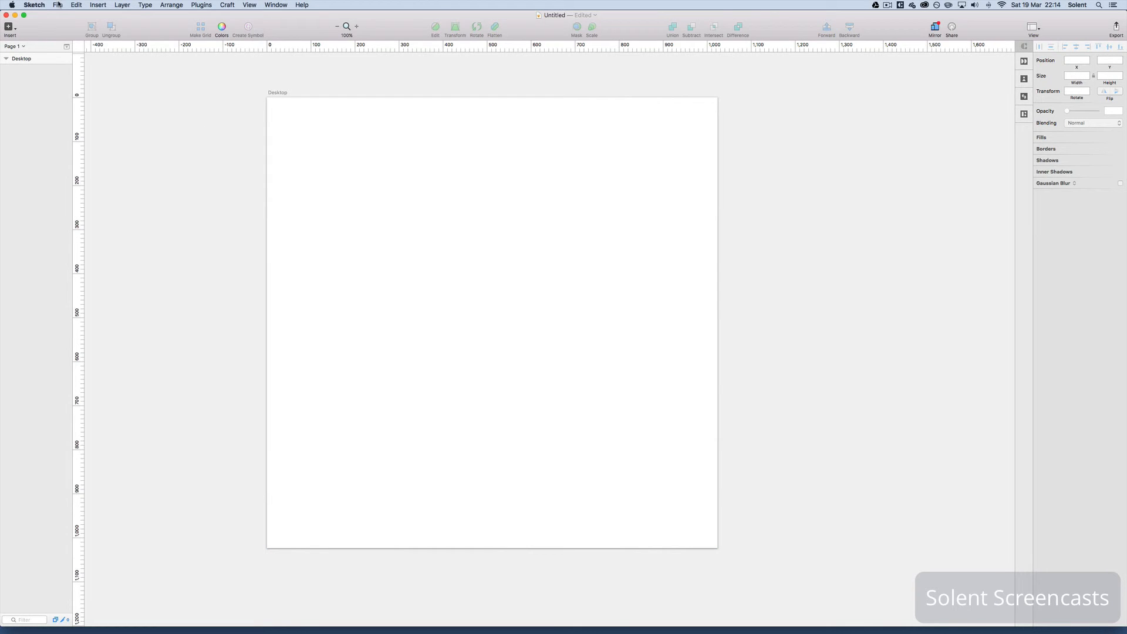
- Insert an instance of the saved star symbol "Group" onto the empty Desktop artboard
click(58, 5)
click(13, 28)
click(14, 27)
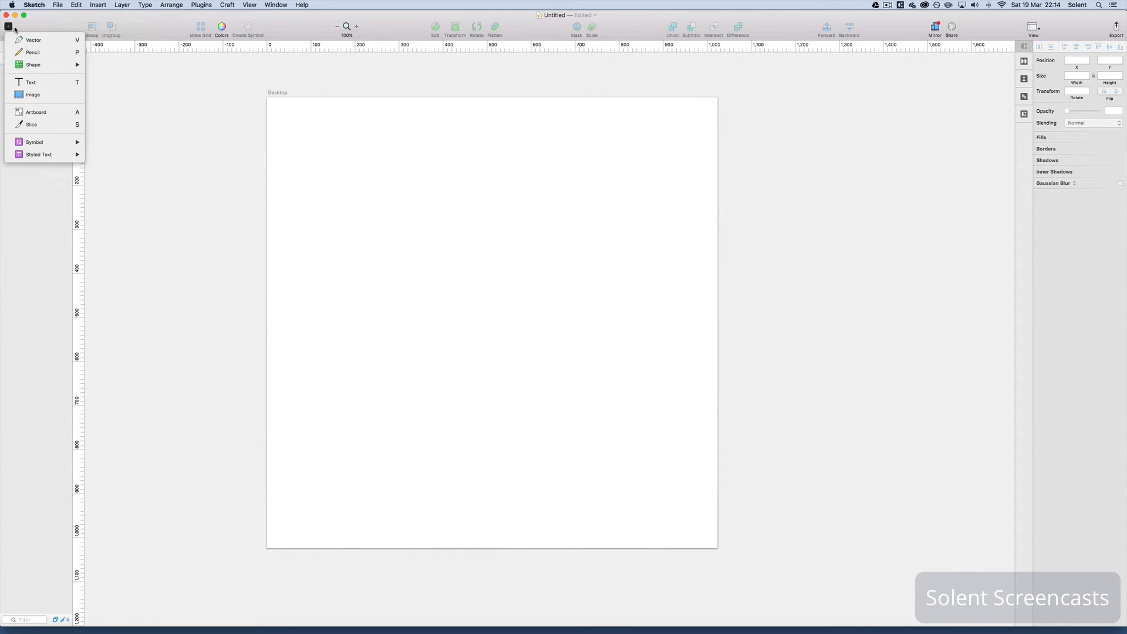
mouse_move(44, 142)
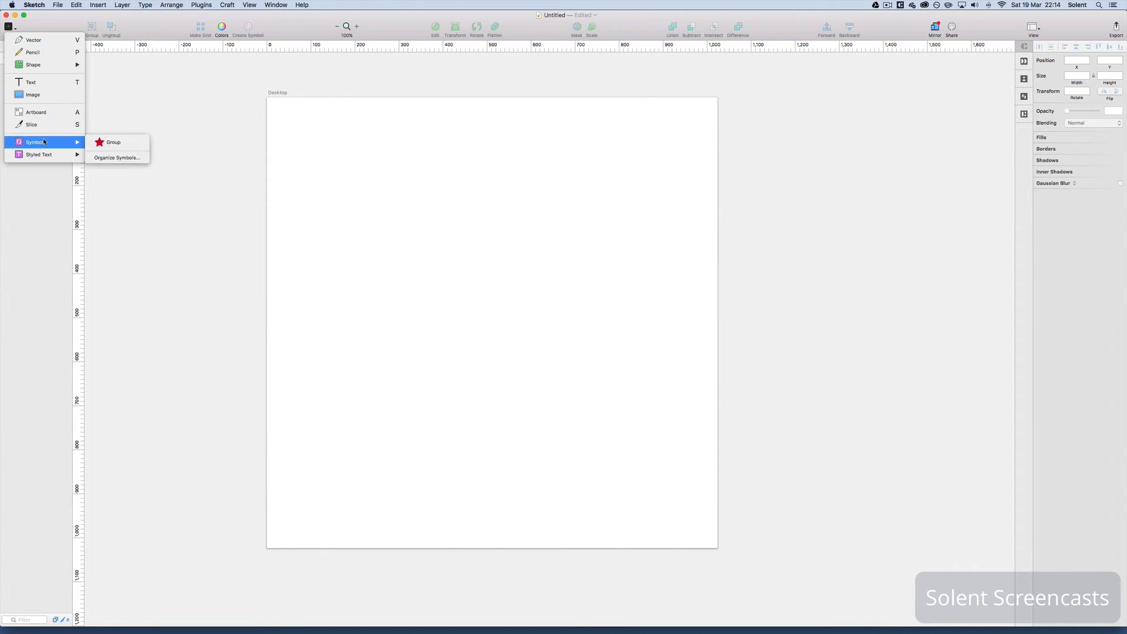
click(116, 142)
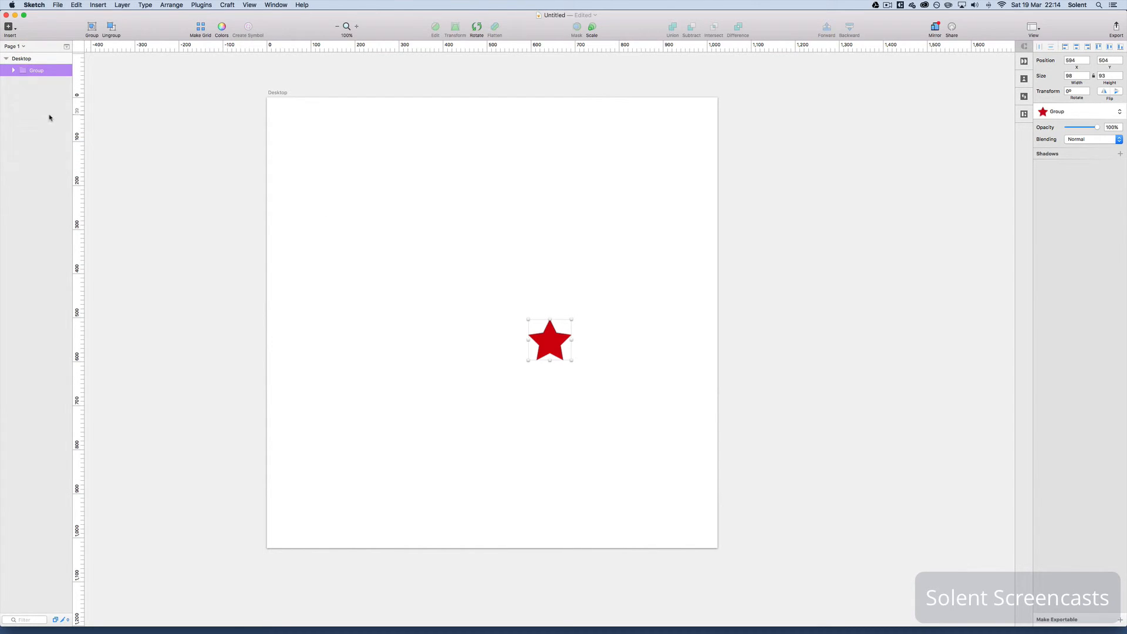
- Rename the inserted star symbol's layer as Help and delete that star from the artboard
double_click(41, 70)
text(Help)
click(60, 96)
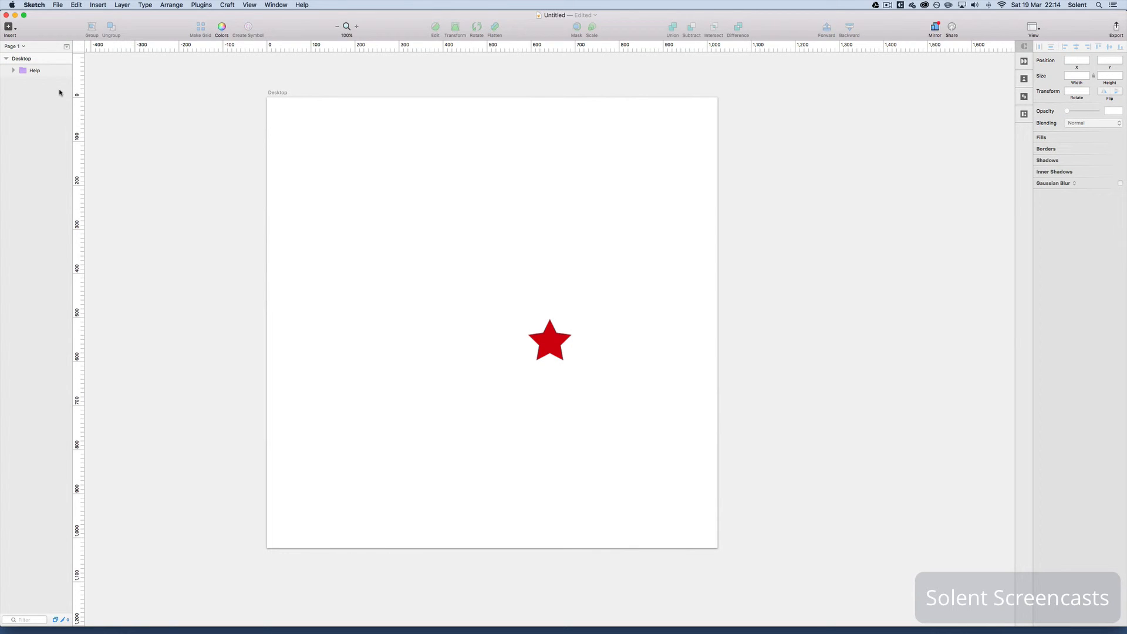
click(557, 346)
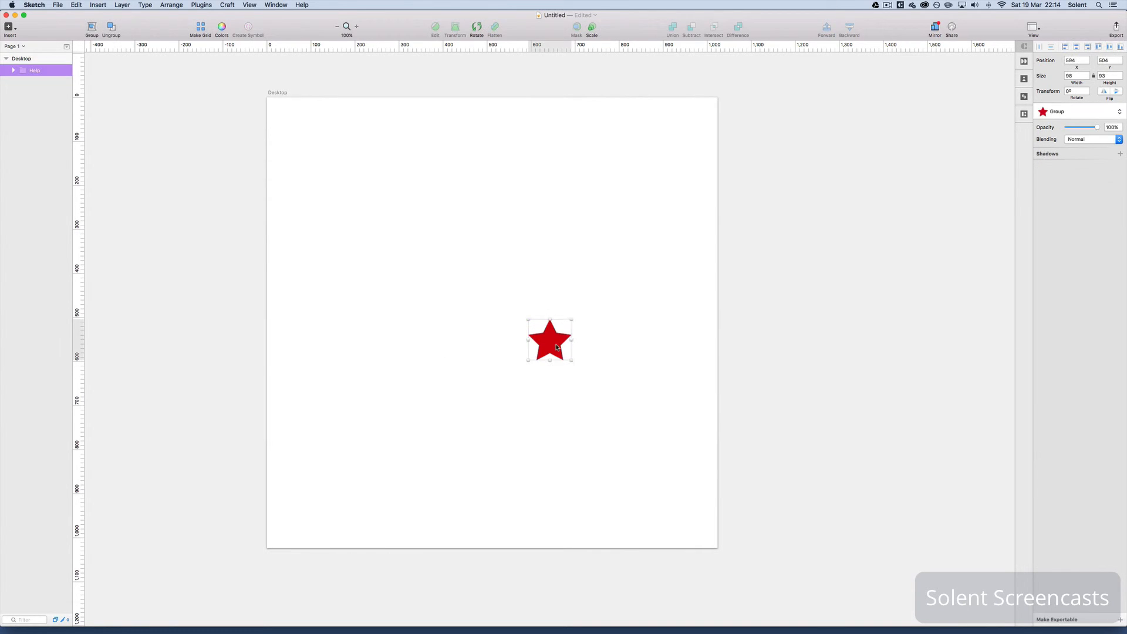
key(Delete)
- Insert a fresh instance of the star symbol "Group" from the document's stored symbols
click(58, 5)
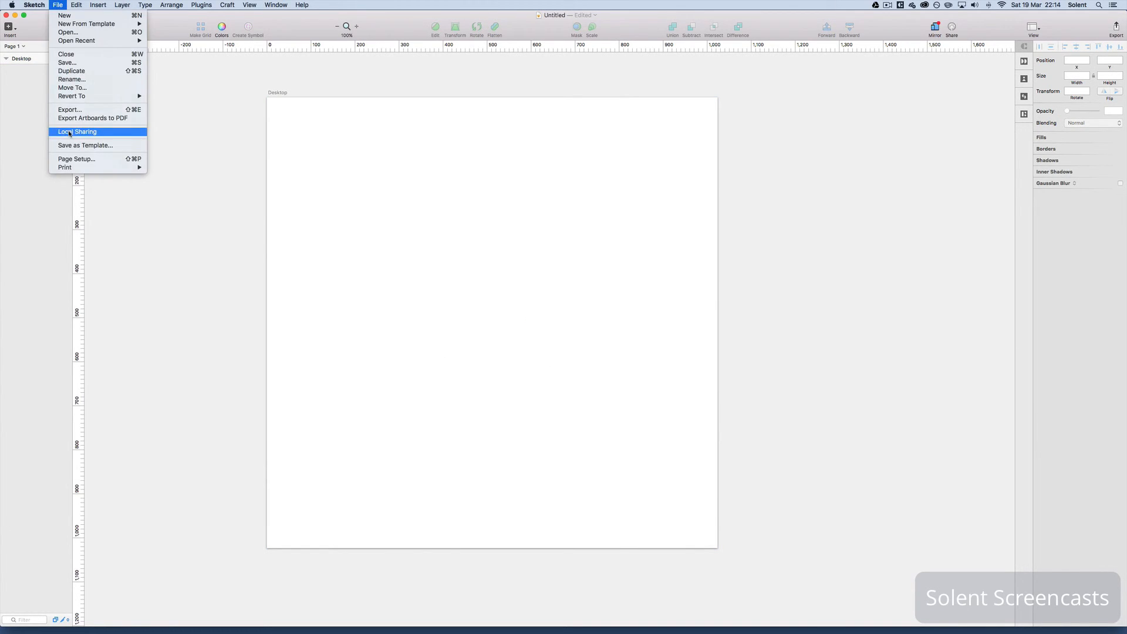
click(53, 5)
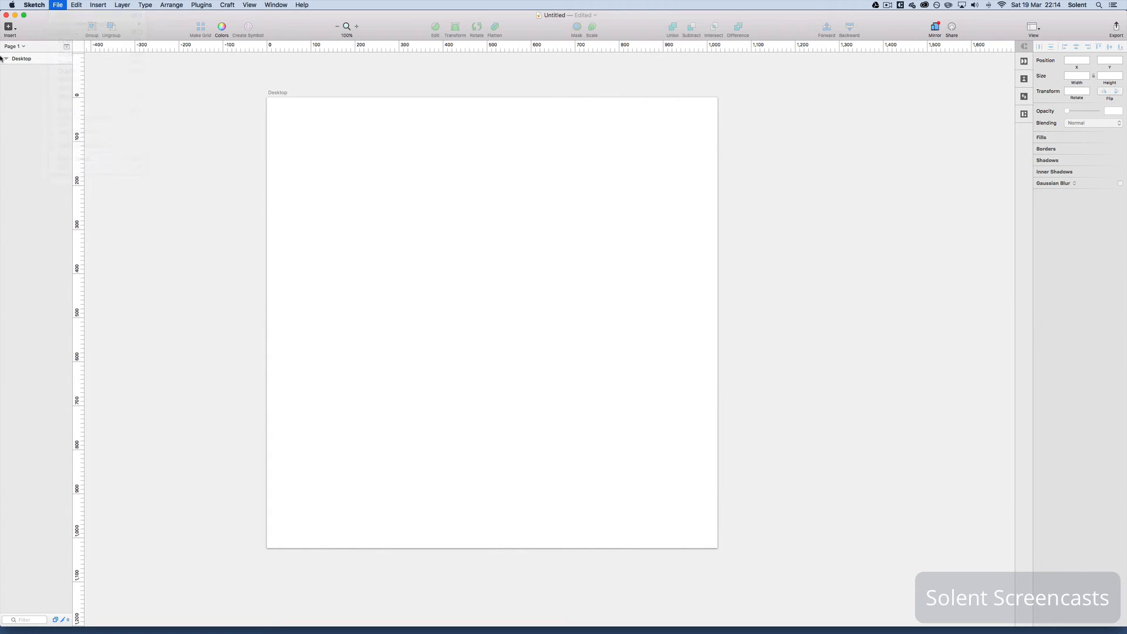
click(8, 26)
mouse_move(36, 143)
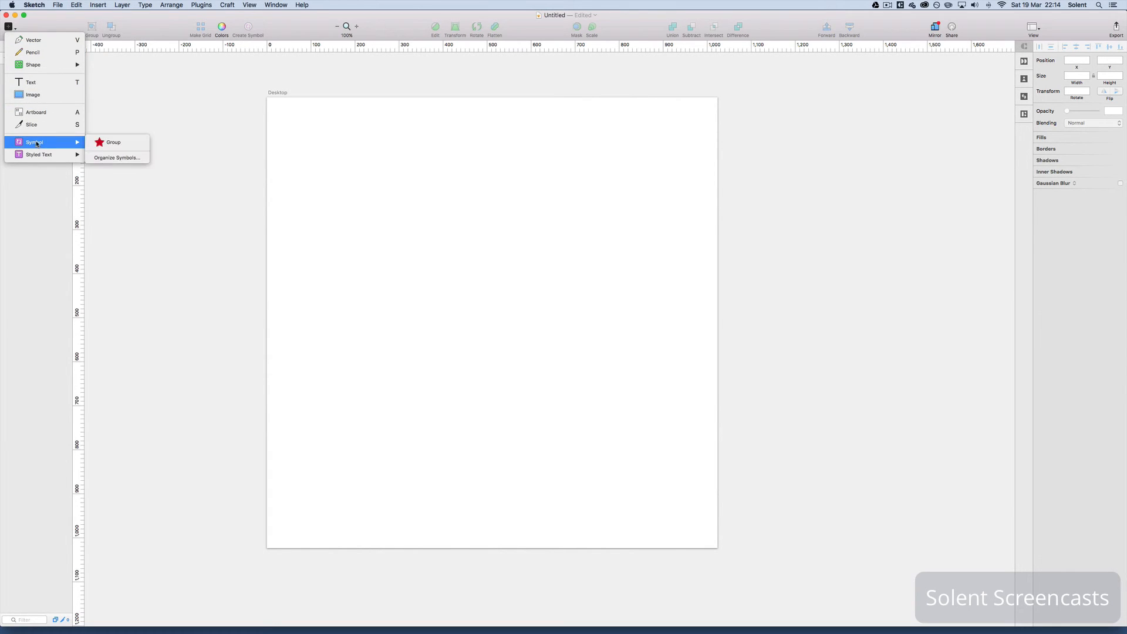
click(113, 144)
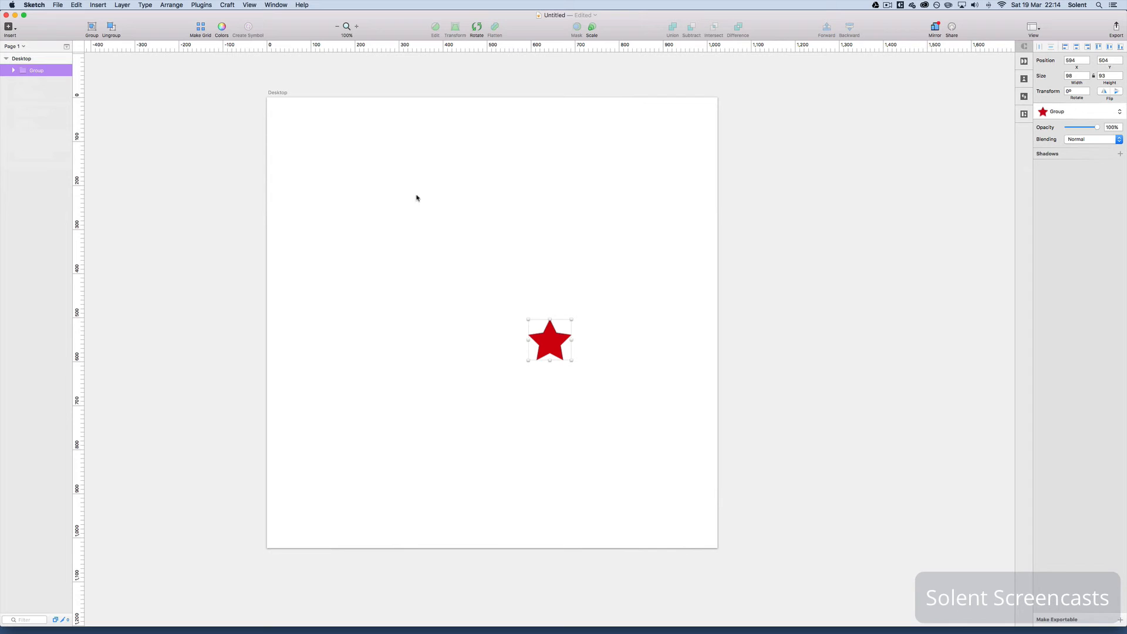
- Open the symbol organizer and look through its group symbols, layer styles and text styles, closing it without changes
click(57, 5)
click(54, 5)
click(9, 27)
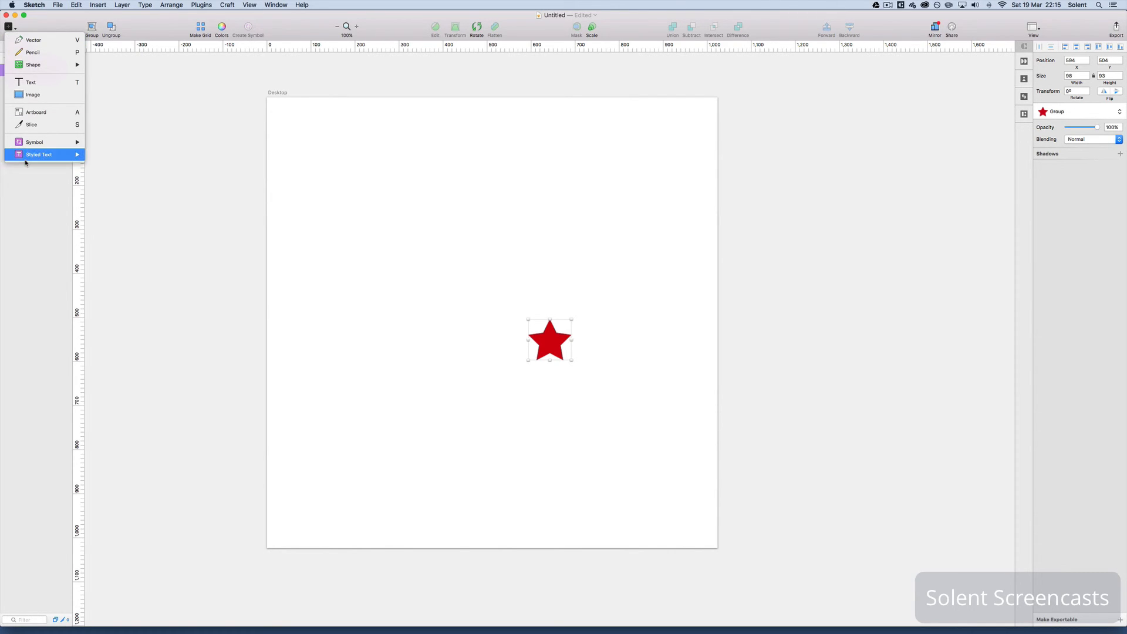
mouse_move(32, 143)
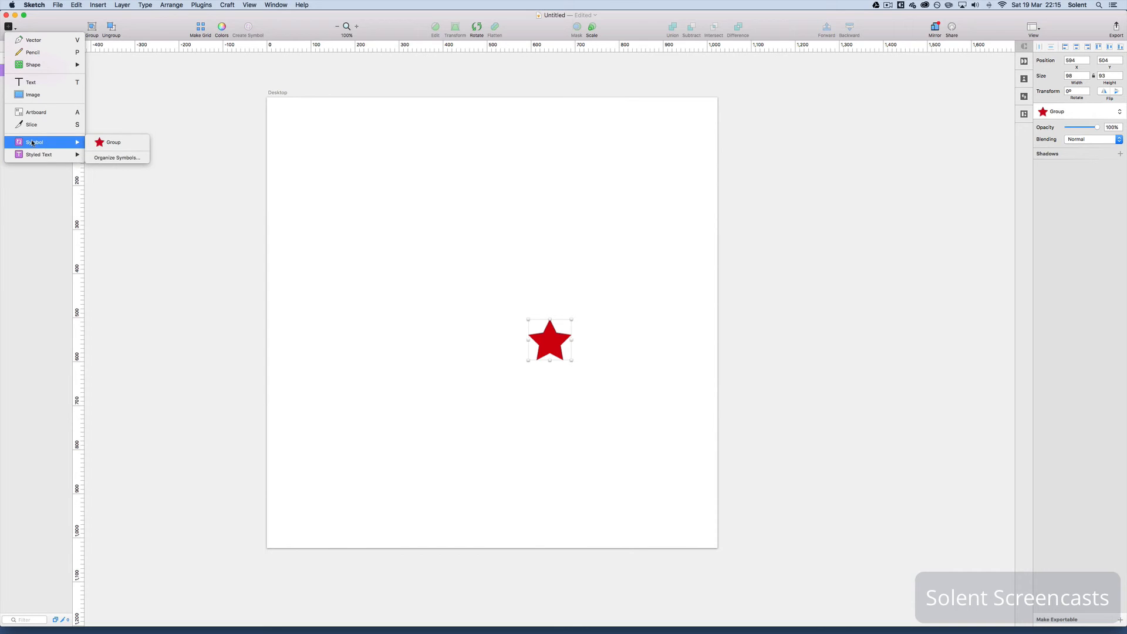
click(123, 157)
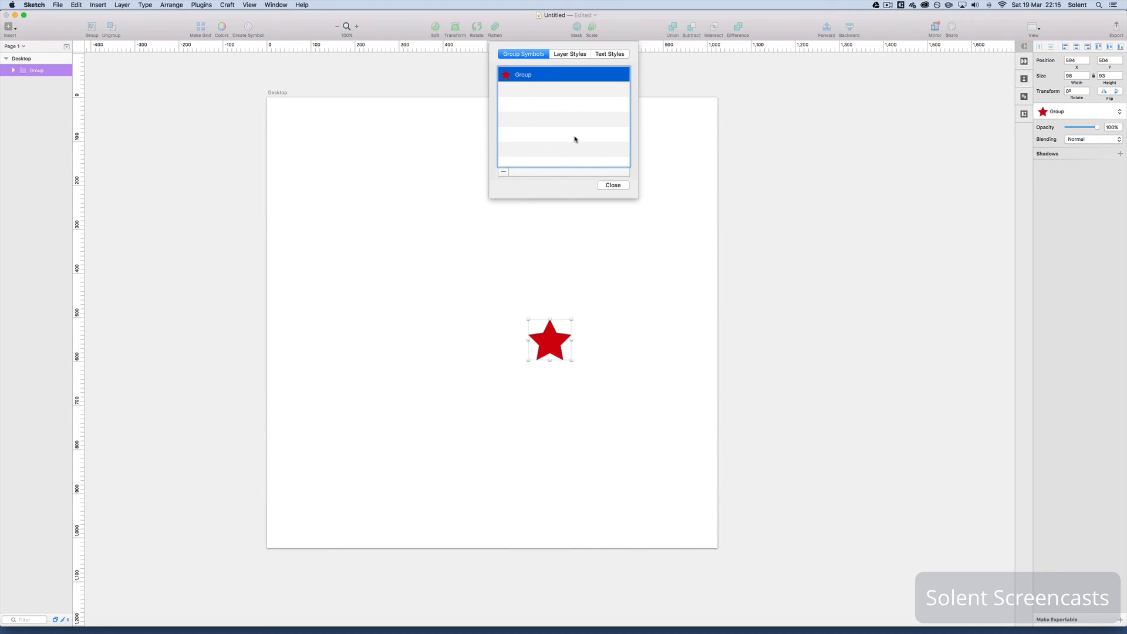
click(576, 55)
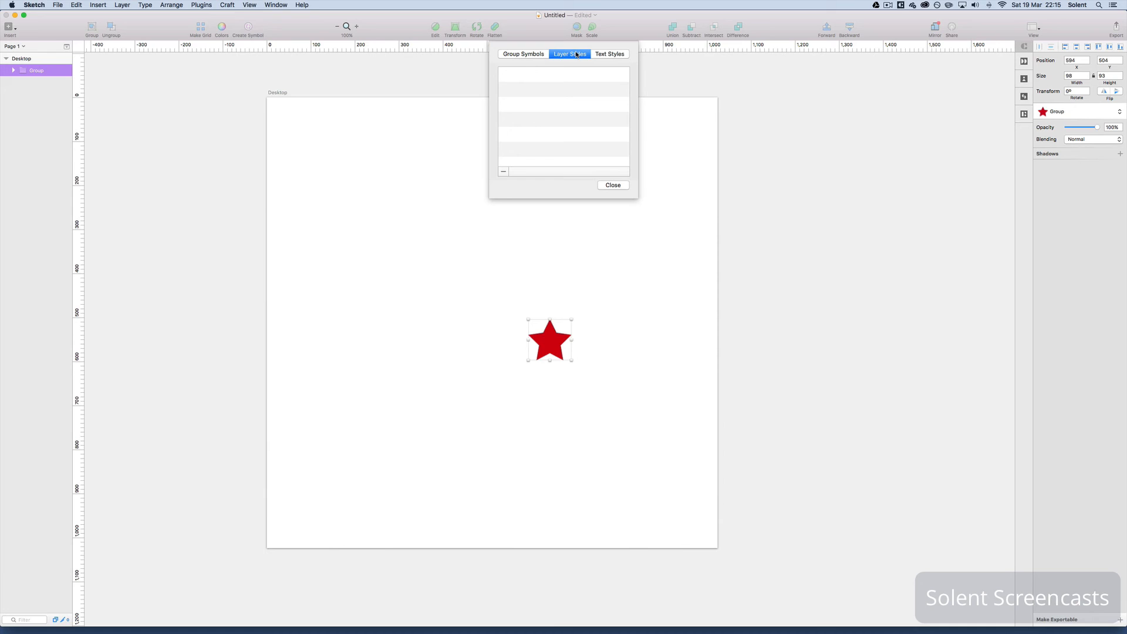
click(624, 55)
click(524, 52)
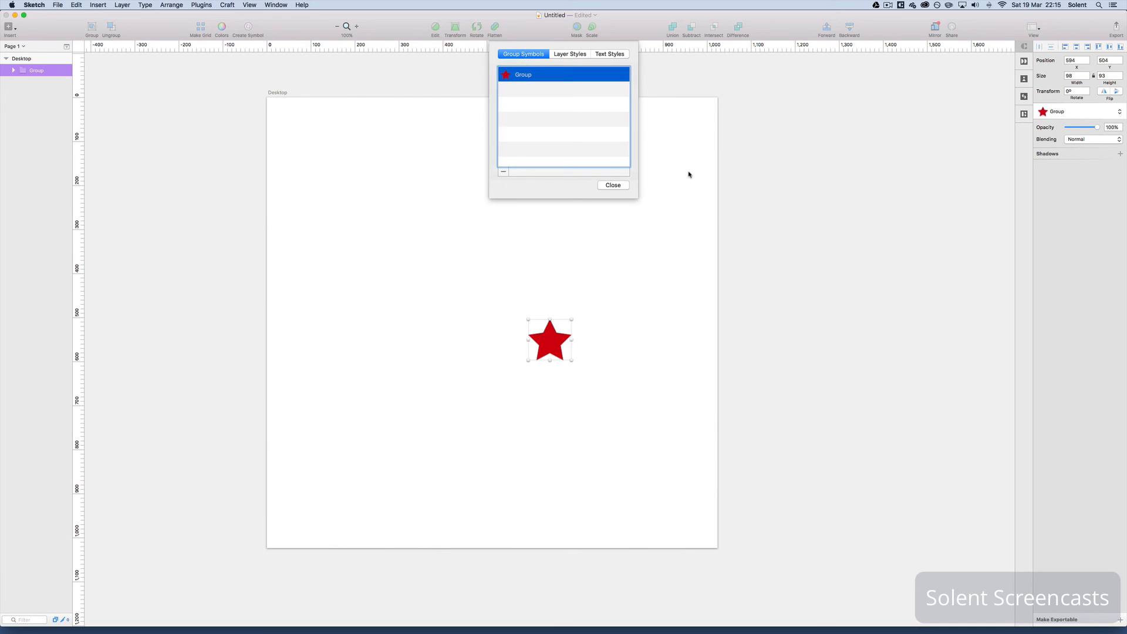
click(614, 185)
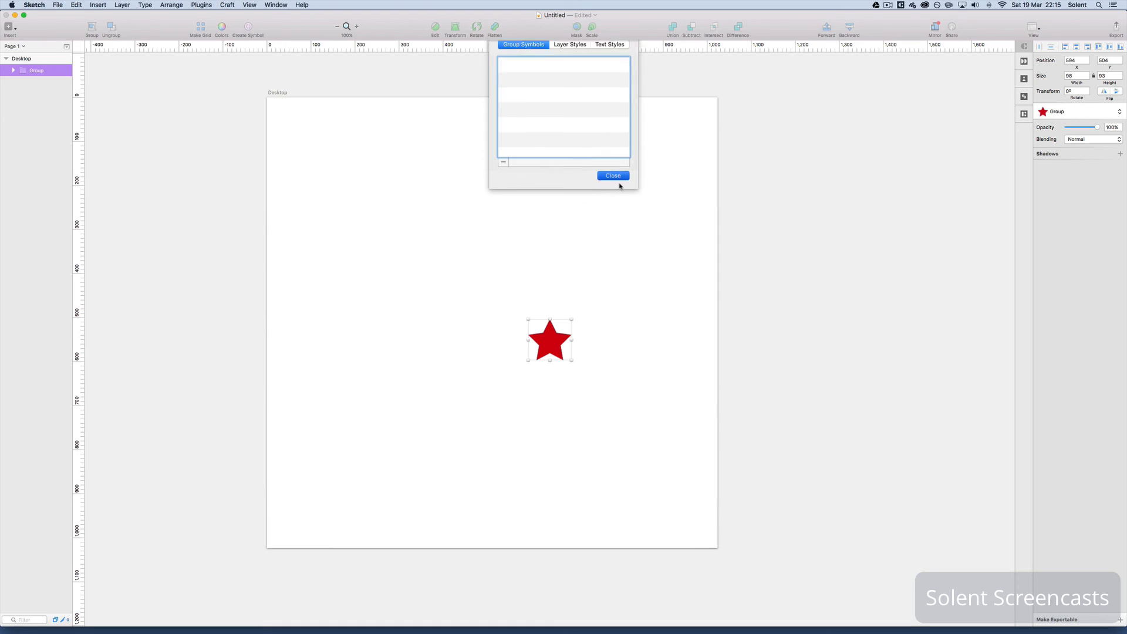
- Move the star symbol up and to the left on the Desktop artboard, to about X 332, Y 282
drag(569, 348, 447, 250)
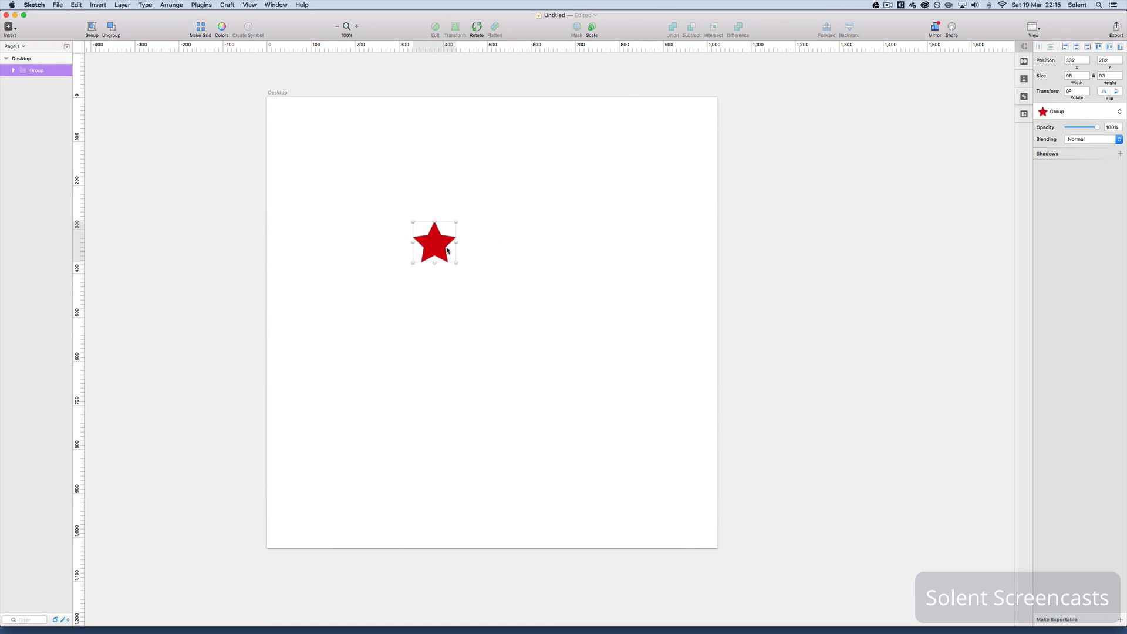
right_click(439, 243)
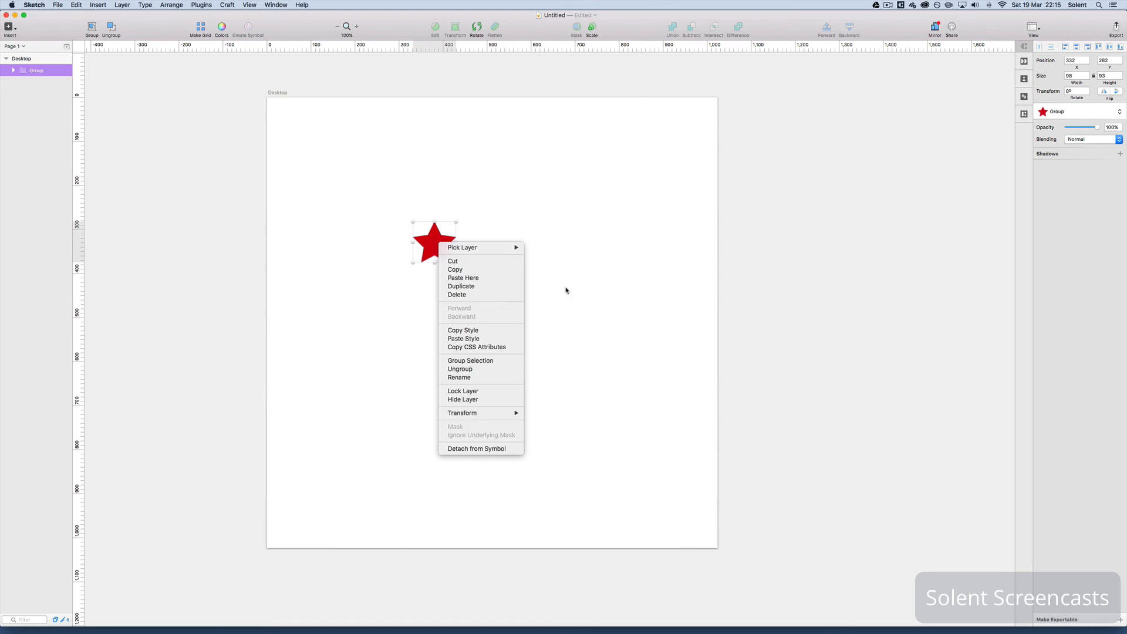
click(577, 256)
- Duplicate the star symbol down and to the right of the original and resize the copy to about 63 × 60
click(435, 242)
drag(436, 242, 506, 277)
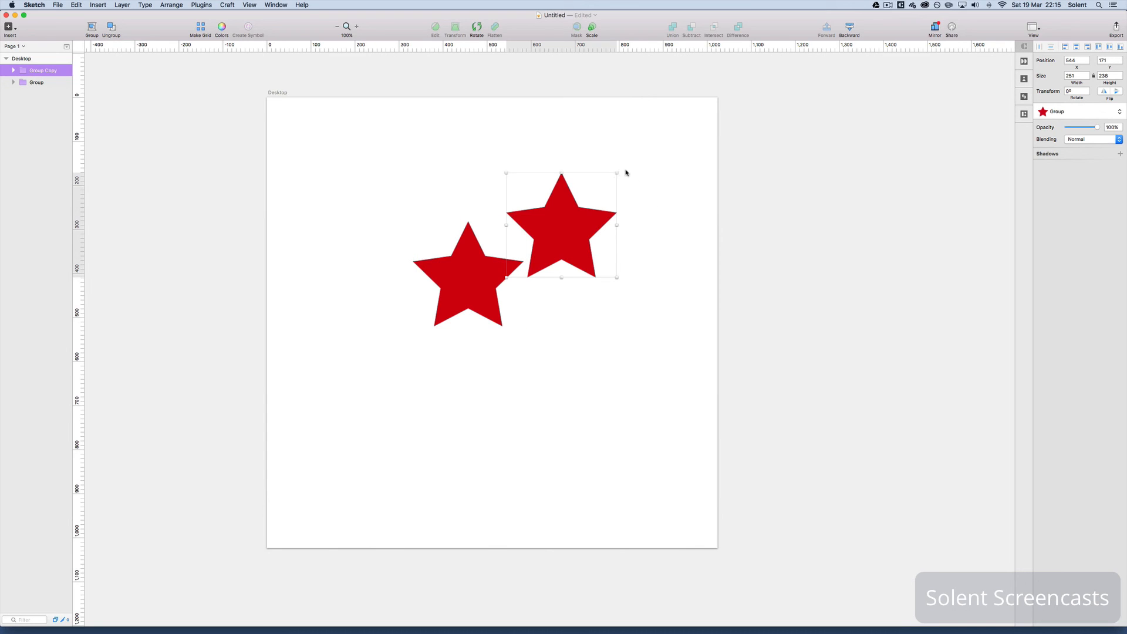
drag(617, 173, 534, 217)
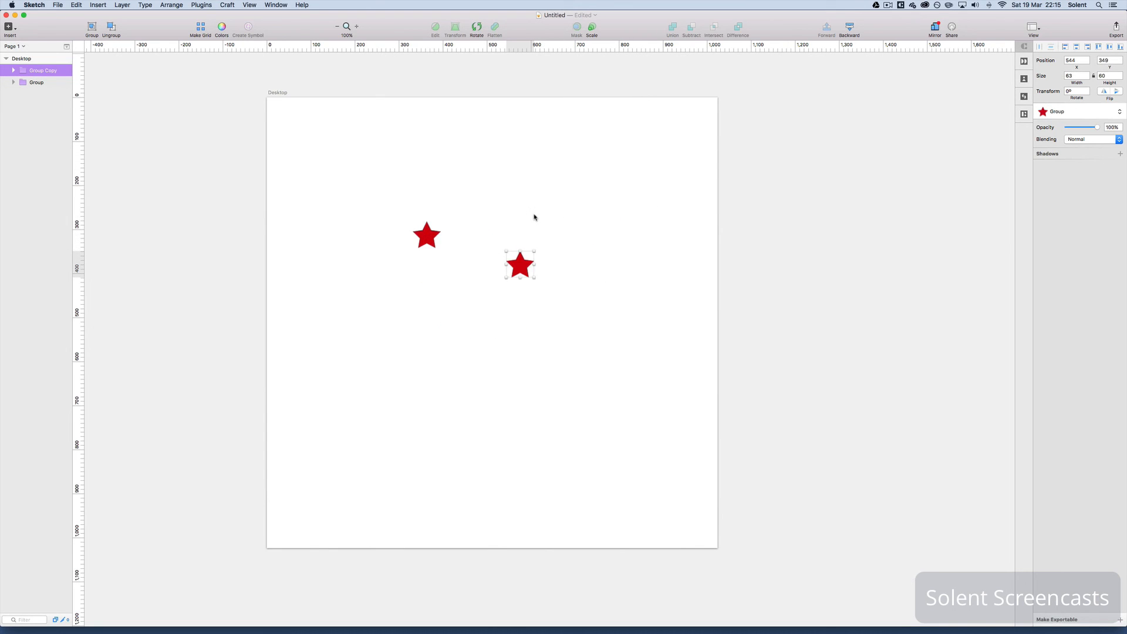